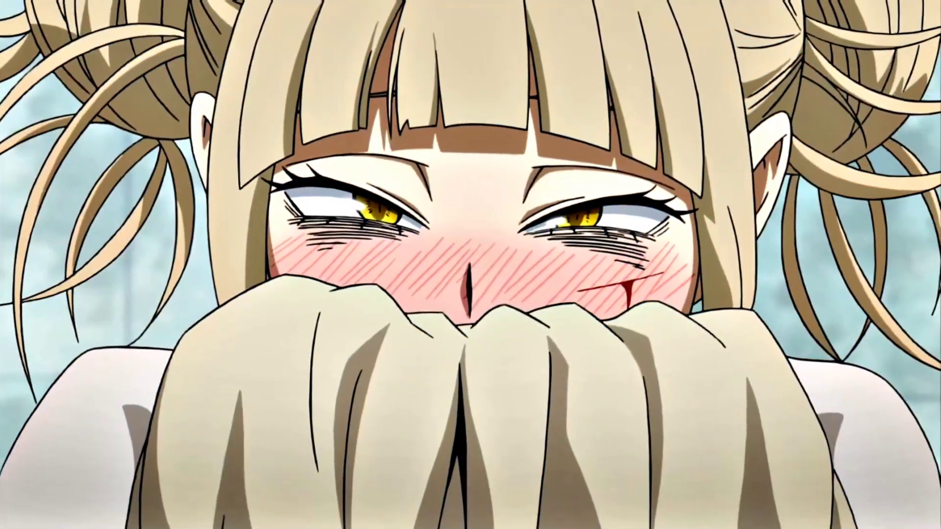
Apply S_Shake to the second clip and keyframe its Amplitude from 5 down to 0 at 3:04
{"action": "type", "text": "S_s"}
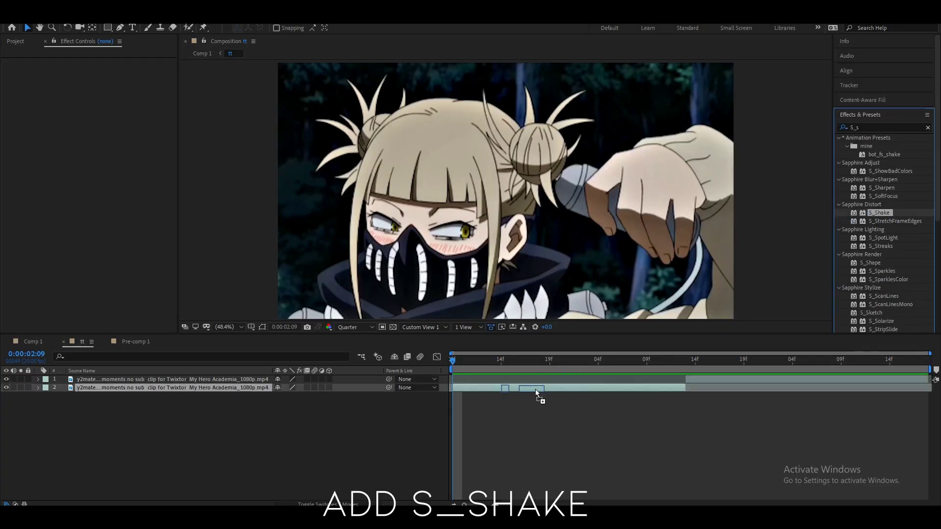
{"action": "left_click_drag", "start_coordinate": [880, 213], "coordinate": [536, 388]}
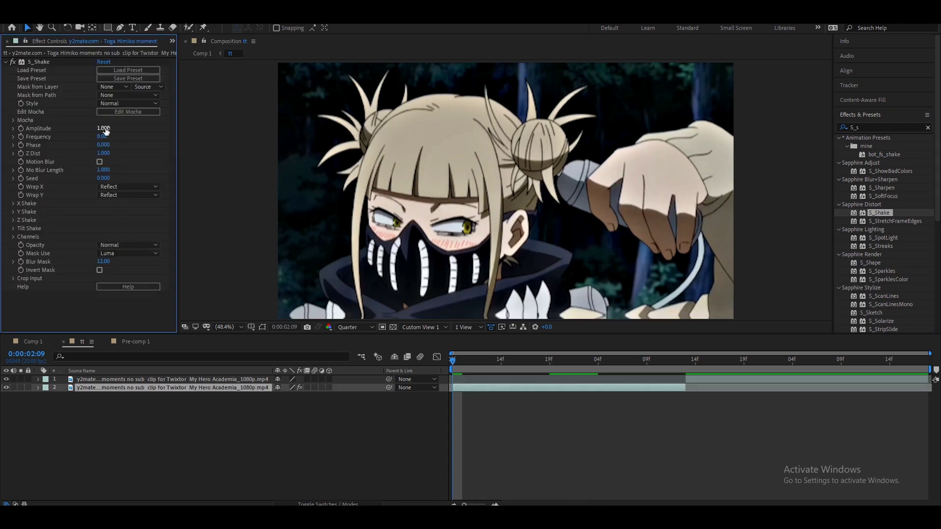
{"action": "left_click", "coordinate": [22, 128]}
{"action": "key", "text": "u"}
{"action": "left_click_drag", "start_coordinate": [545, 357], "coordinate": [598, 369]}
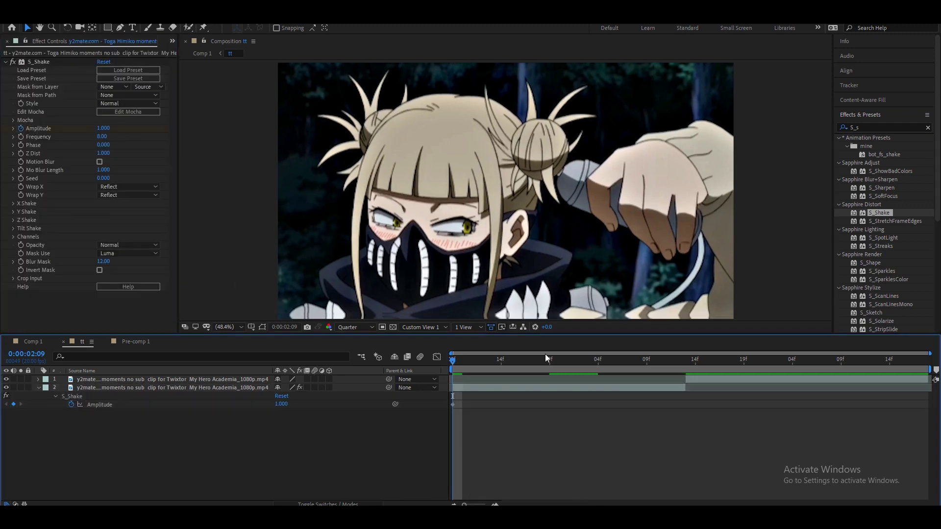
{"action": "left_click_drag", "start_coordinate": [281, 404], "coordinate": [254, 404]}
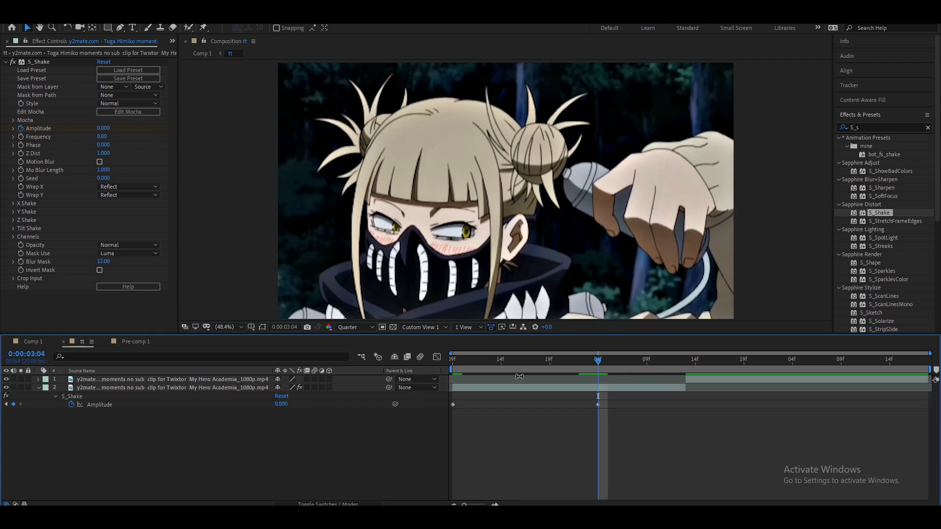
{"action": "left_click_drag", "start_coordinate": [588, 362], "coordinate": [447, 363]}
{"action": "left_click", "coordinate": [102, 128]}
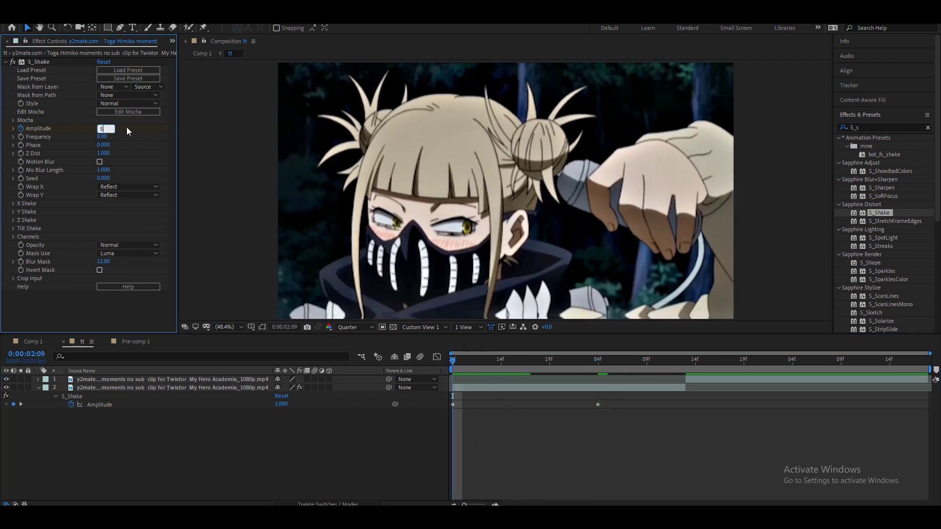
{"action": "type", "text": "5"}
{"action": "key", "text": "Return"}
Set S_Shake Frequency 6, Seed 0.4 and Y Rand Amp 0, and start entering Z Rand Amp
{"action": "key", "text": "Return"}
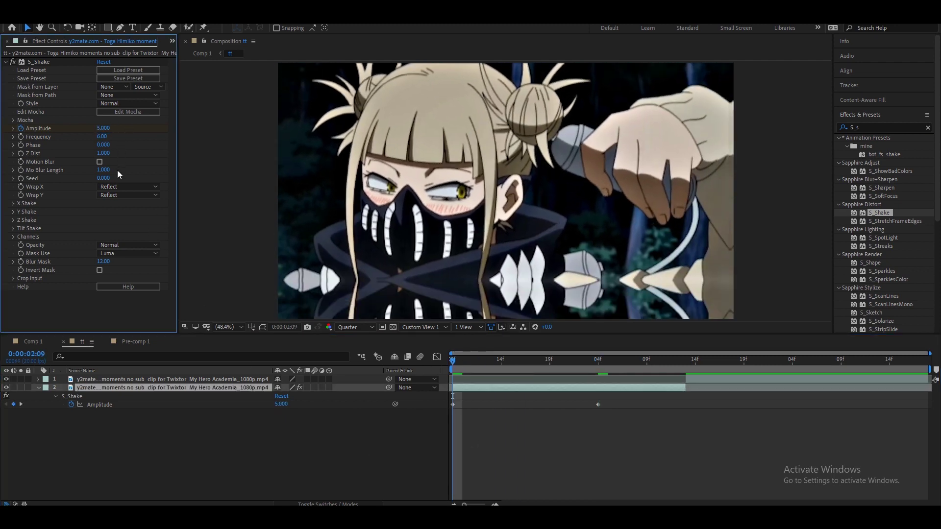
{"action": "left_click", "coordinate": [103, 178]}
{"action": "type", "text": ".4"}
{"action": "key", "text": "Return"}
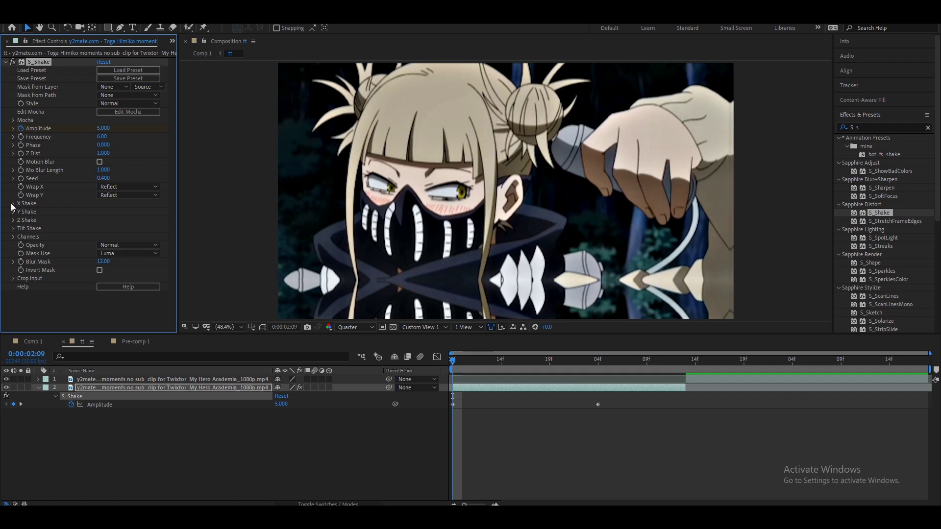
{"action": "left_click", "coordinate": [11, 203]}
{"action": "left_click", "coordinate": [13, 204]}
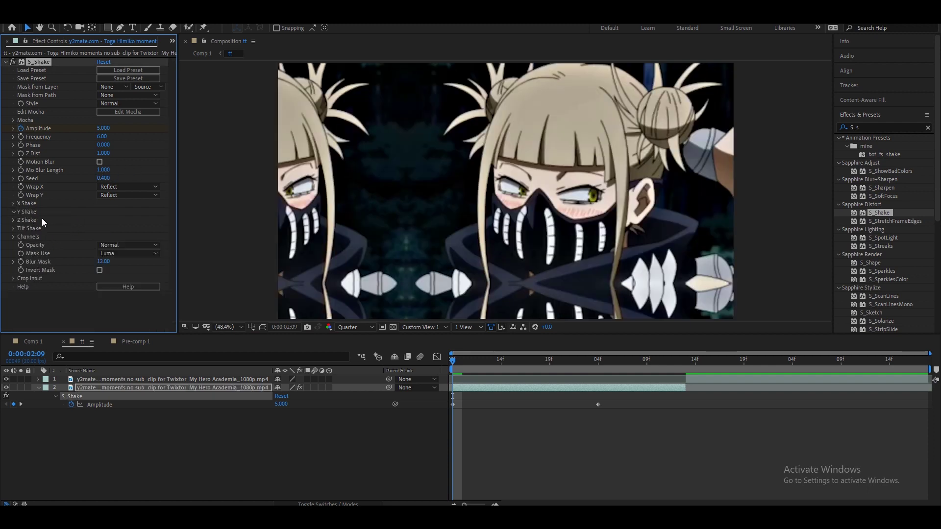
{"action": "left_click", "coordinate": [14, 212]}
{"action": "key", "text": "Return"}
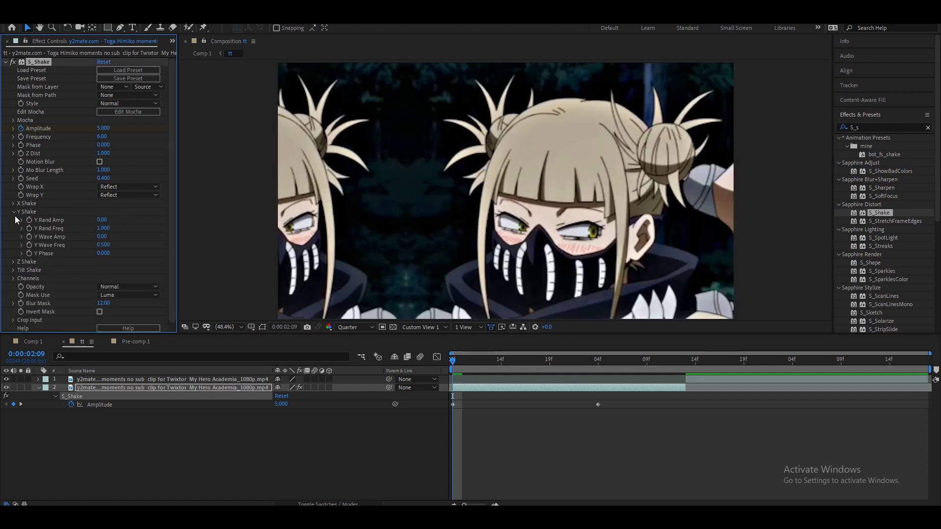
{"action": "left_click", "coordinate": [14, 213]}
{"action": "left_click", "coordinate": [22, 221]}
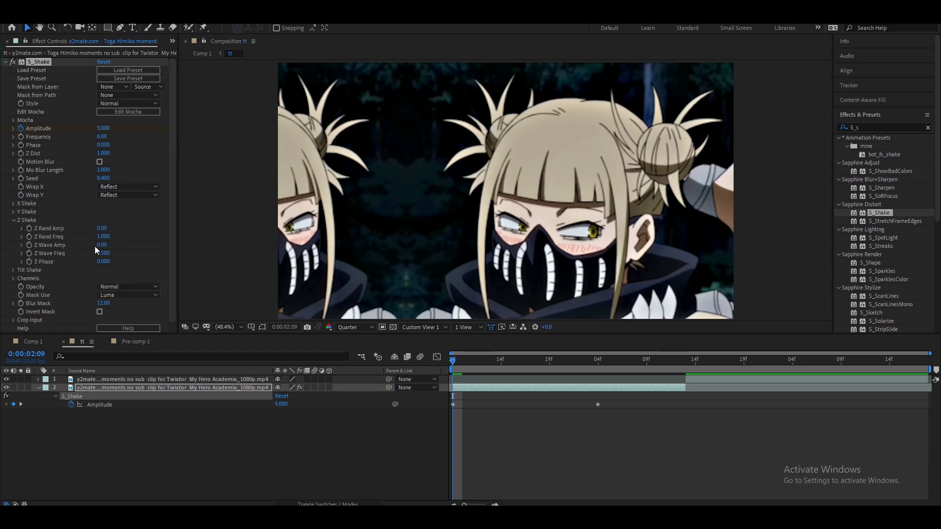
{"action": "left_click", "coordinate": [102, 229]}
Commit Z Rand Amp at 100 and apply Easy Ease to both Amplitude keyframes
{"action": "type", "text": "0"}
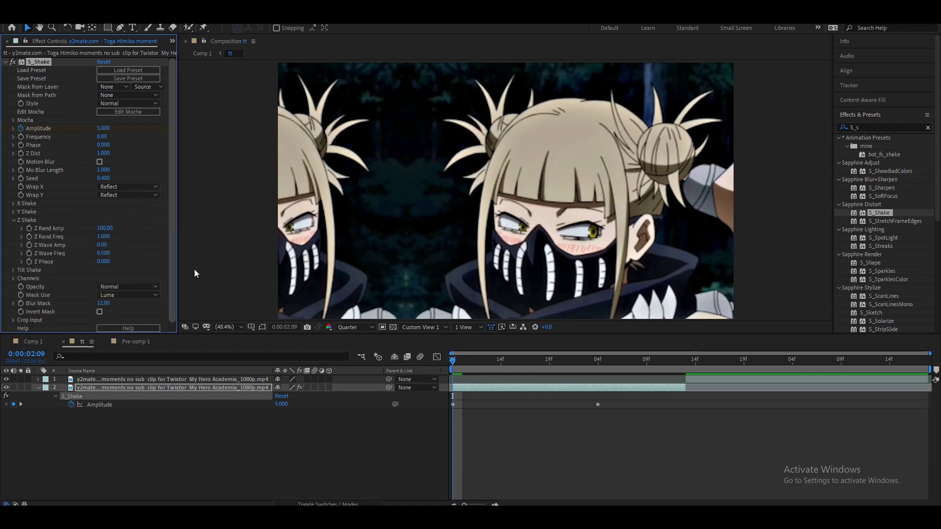
{"action": "left_click", "coordinate": [487, 421]}
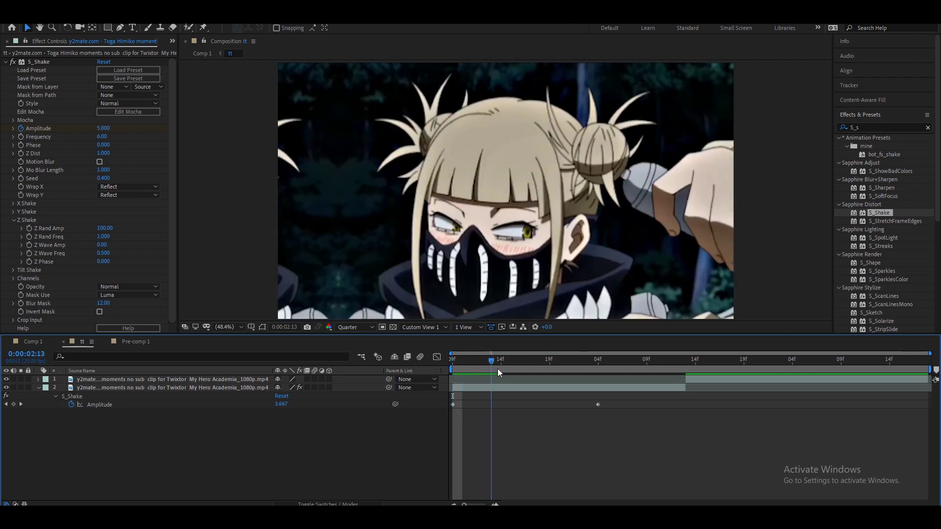
{"action": "left_click_drag", "start_coordinate": [467, 360], "coordinate": [539, 360]}
{"action": "left_click_drag", "start_coordinate": [610, 400], "coordinate": [446, 409]}
{"action": "key", "text": "F9"}
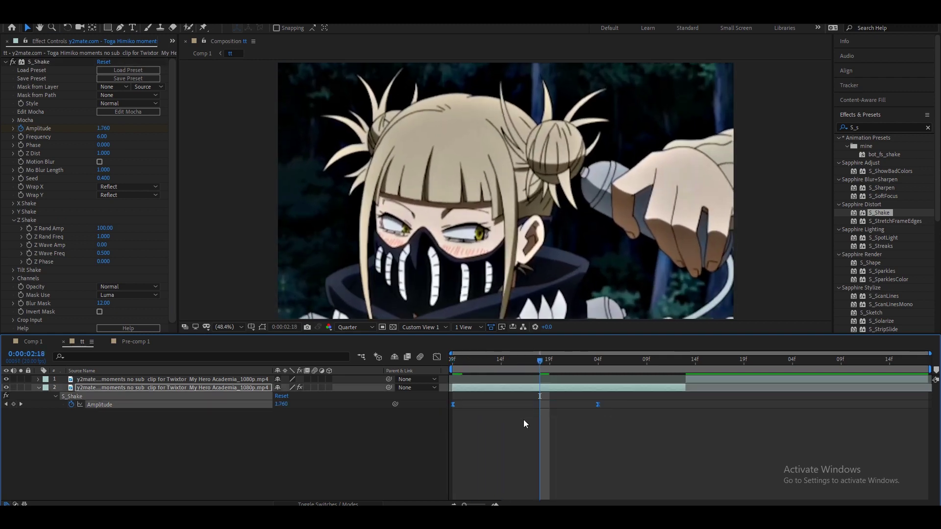
Steepen the Amplitude speed curve in the Graph Editor so the shake drops off early
{"action": "left_click", "coordinate": [436, 356]}
{"action": "left_click", "coordinate": [648, 495]}
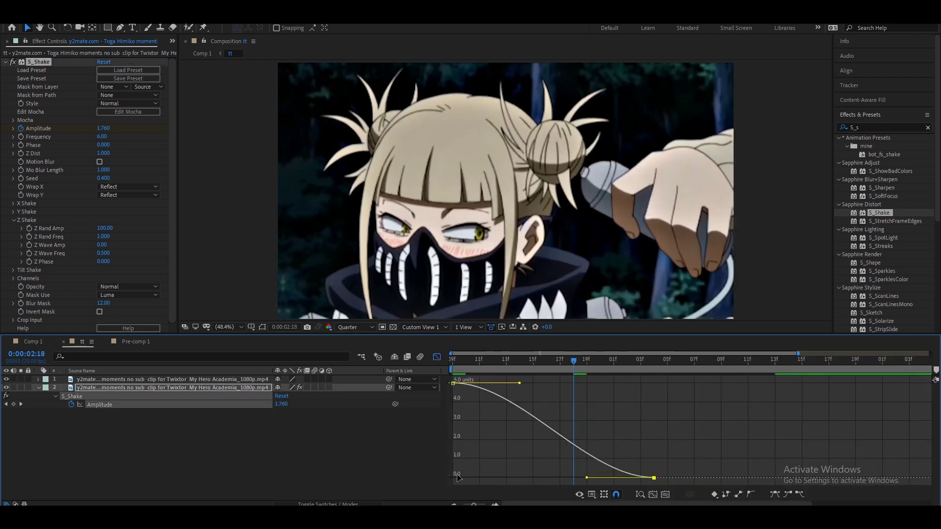
{"action": "left_click_drag", "start_coordinate": [588, 477], "coordinate": [491, 476]}
{"action": "key", "text": "shift+F3"}
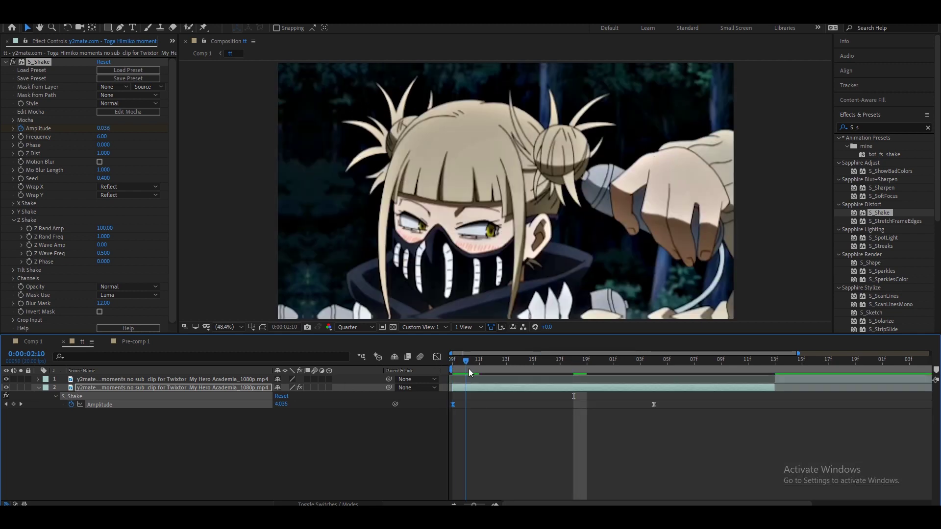
{"action": "left_click_drag", "start_coordinate": [469, 369], "coordinate": [509, 376]}
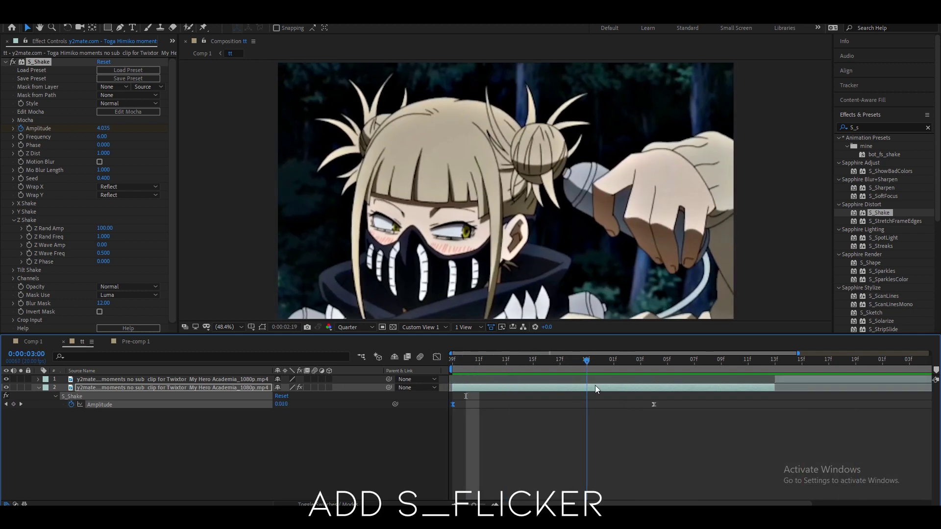
Search 'flick' and apply S_Flicker to the second clip
{"action": "left_click", "coordinate": [867, 126]}
{"action": "type", "text": "lick"}
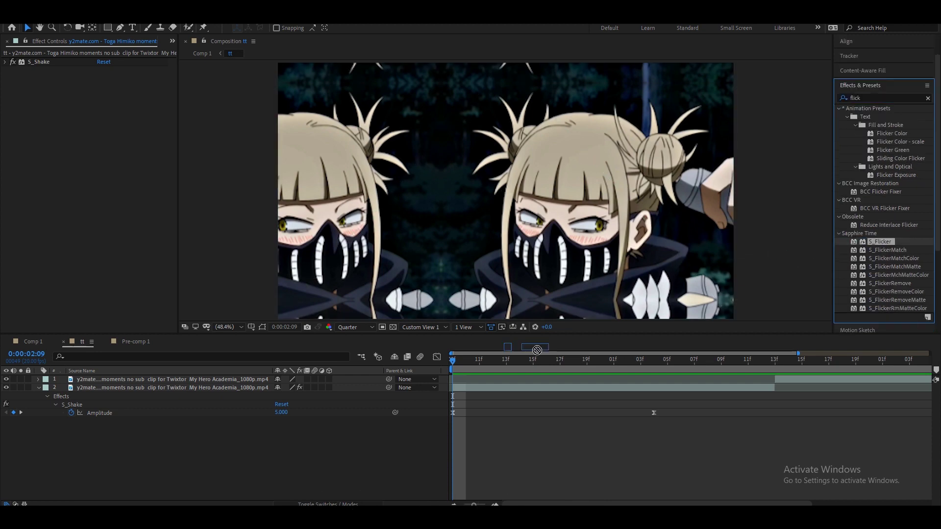
{"action": "left_click_drag", "start_coordinate": [882, 242], "coordinate": [499, 390]}
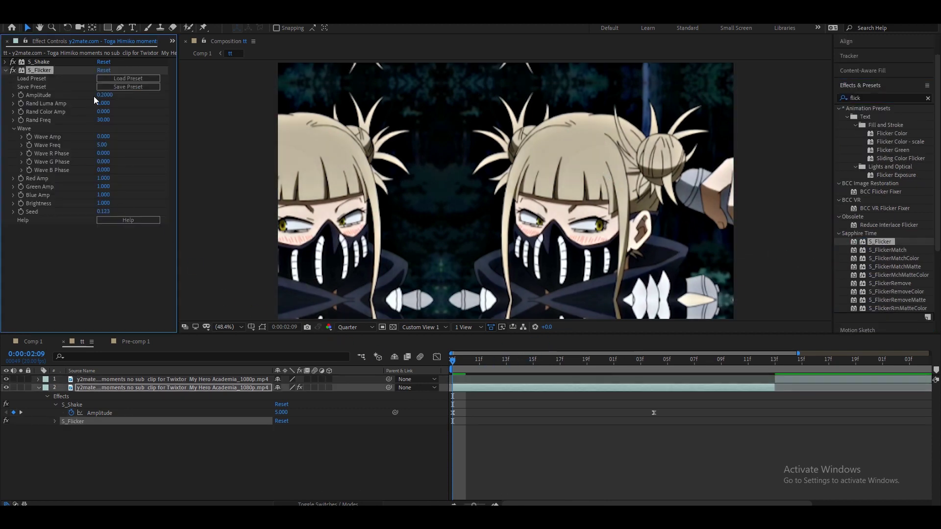
Keyframe the flicker Amplitude at 0.2 at 2:15 and 5 at 2:09
{"action": "left_click", "coordinate": [21, 95]}
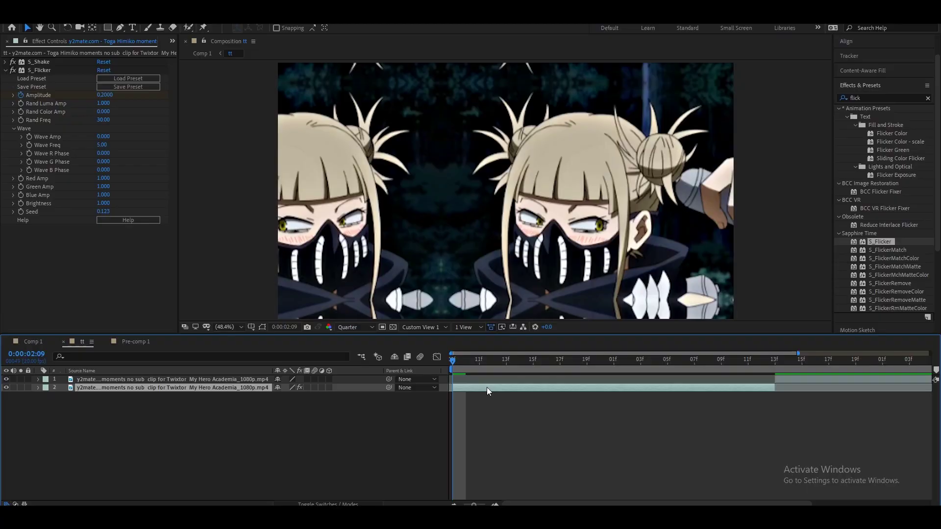
{"action": "left_click_drag", "start_coordinate": [486, 360], "coordinate": [532, 360]}
{"action": "left_click", "coordinate": [13, 421]}
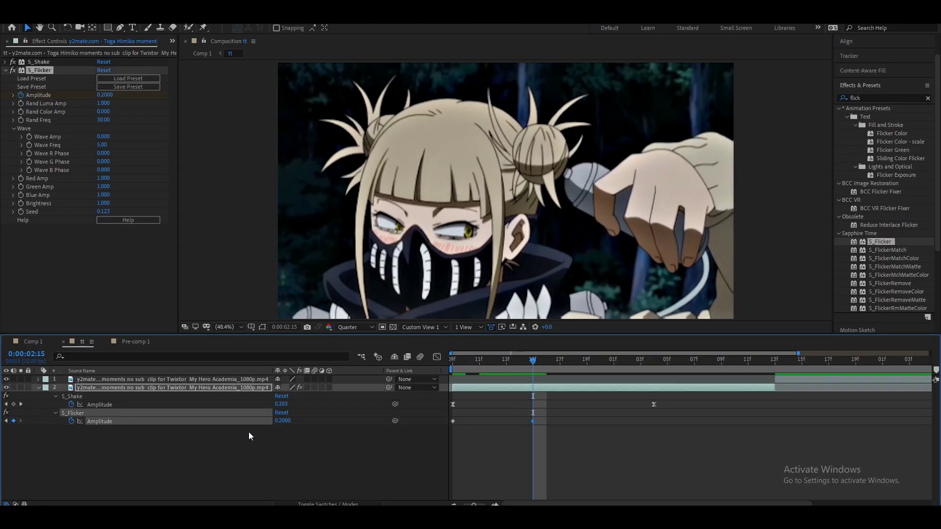
{"action": "type", "text": "0"}
{"action": "key", "text": "Return"}
{"action": "key", "text": "j"}
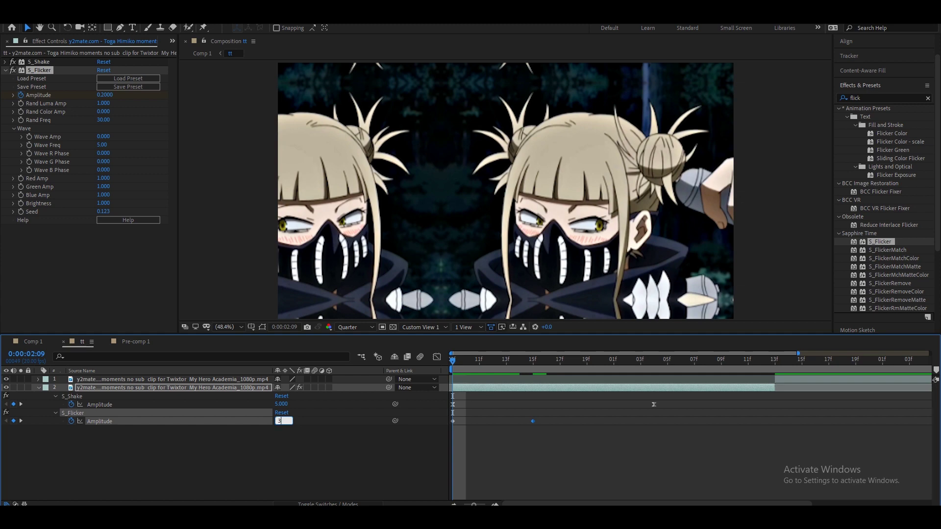
{"action": "key", "text": "BackSpace"}
{"action": "type", "text": "5"}
{"action": "key", "text": "Return"}
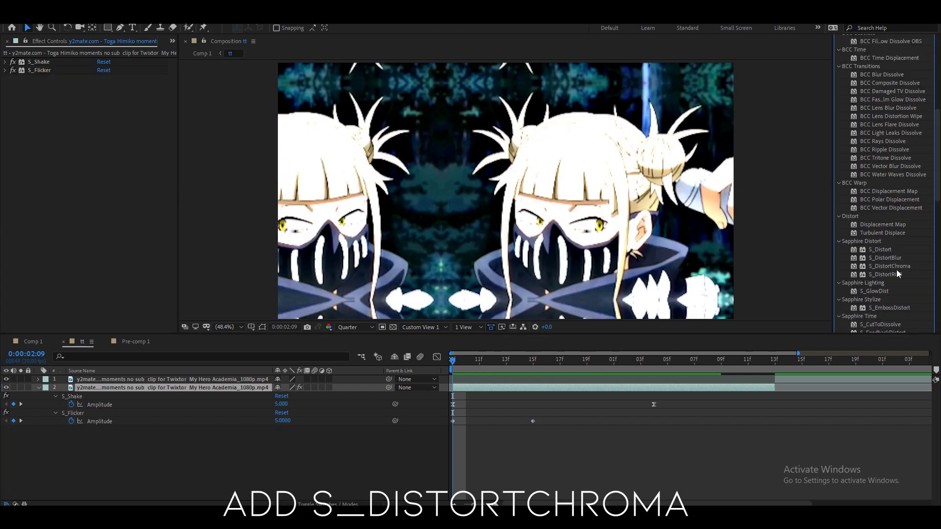
Apply S_DistortChroma to the second clip with Blur Lens 500 and Amount 0.700
{"action": "left_click_drag", "start_coordinate": [890, 266], "coordinate": [500, 385]}
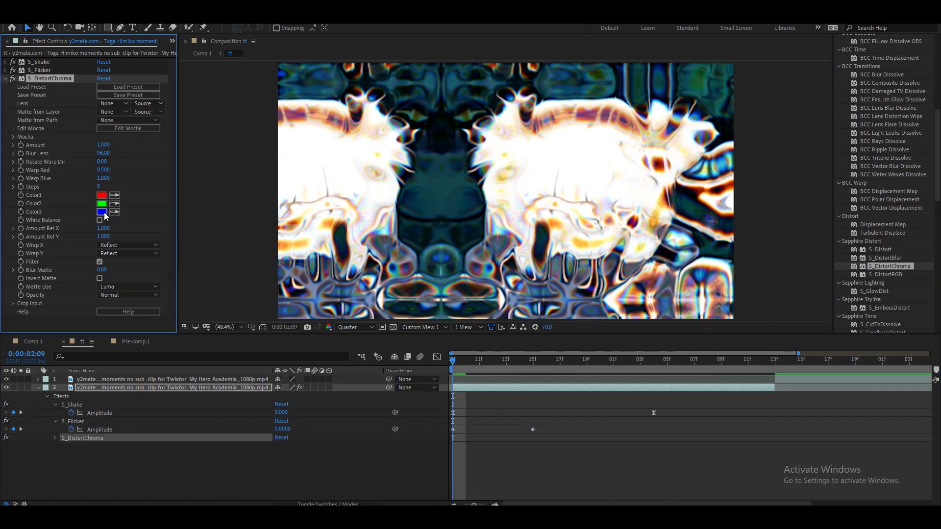
{"action": "left_click", "coordinate": [104, 153]}
{"action": "type", "text": "500"}
{"action": "key", "text": "Return"}
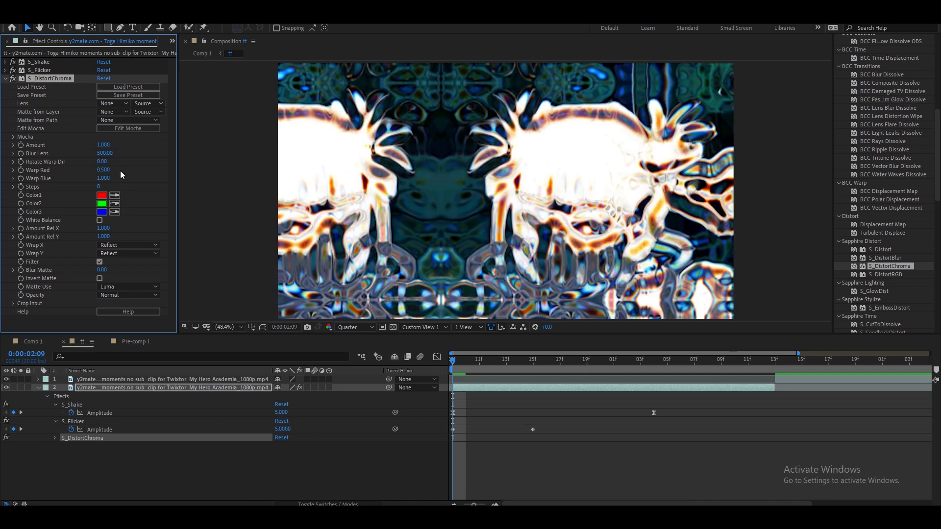
{"action": "left_click", "coordinate": [107, 145]}
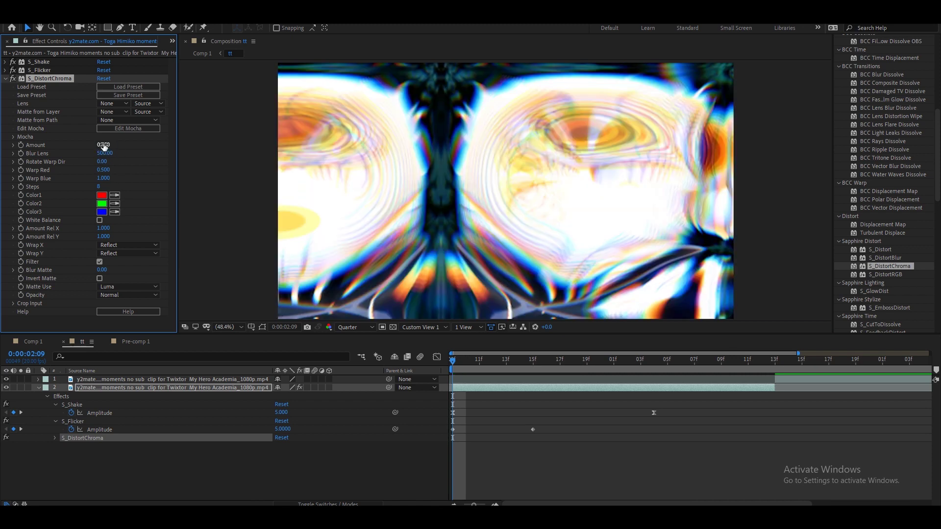
{"action": "key", "text": "Return"}
Keyframe Amount down to 0 at 02:19 and shape both keyframes in the Graph Editor
{"action": "key", "text": "u"}
{"action": "key", "text": "u"}
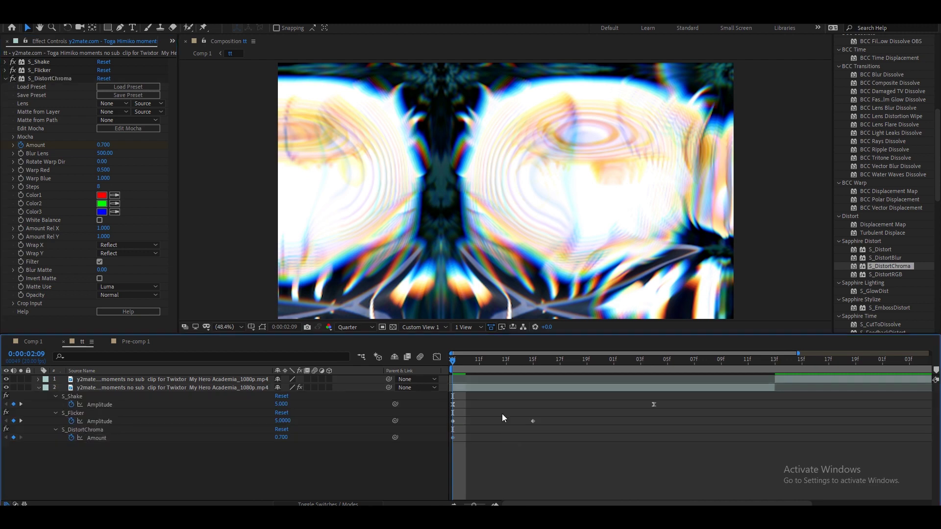
{"action": "left_click_drag", "start_coordinate": [493, 363], "coordinate": [588, 388]}
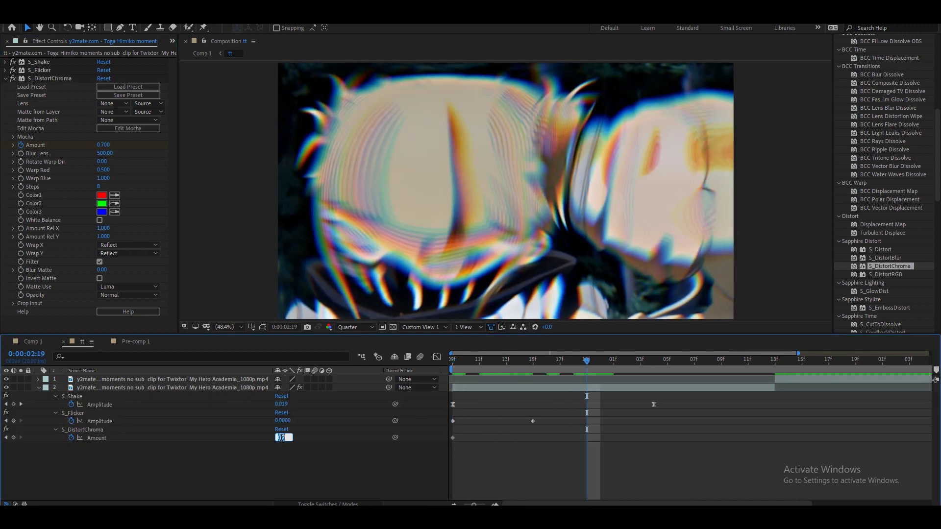
{"action": "key", "text": "Return"}
{"action": "mouse_move", "coordinate": [568, 444]}
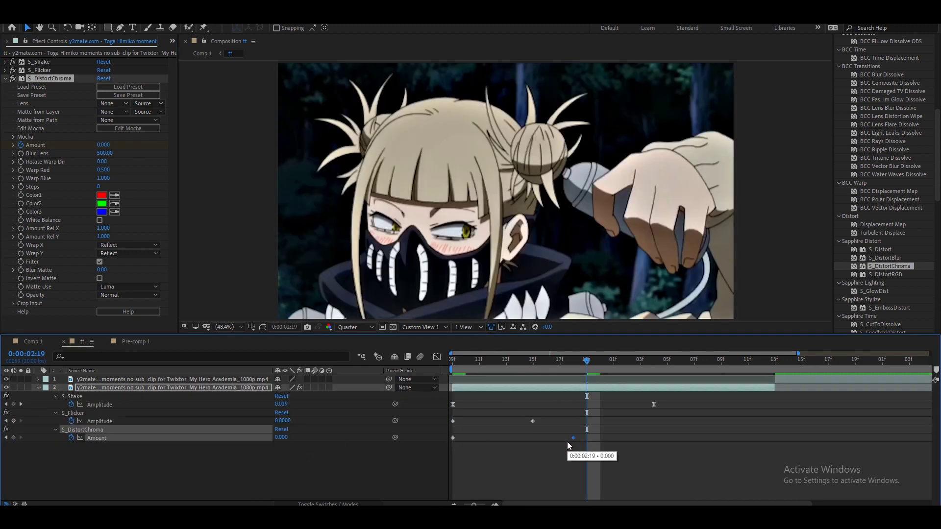
{"action": "mouse_move", "coordinate": [568, 443]}
{"action": "left_mouse_down"}
{"action": "mouse_move", "coordinate": [450, 435]}
{"action": "mouse_move", "coordinate": [452, 448]}
{"action": "left_mouse_up"}
{"action": "key", "text": "shift+F3"}
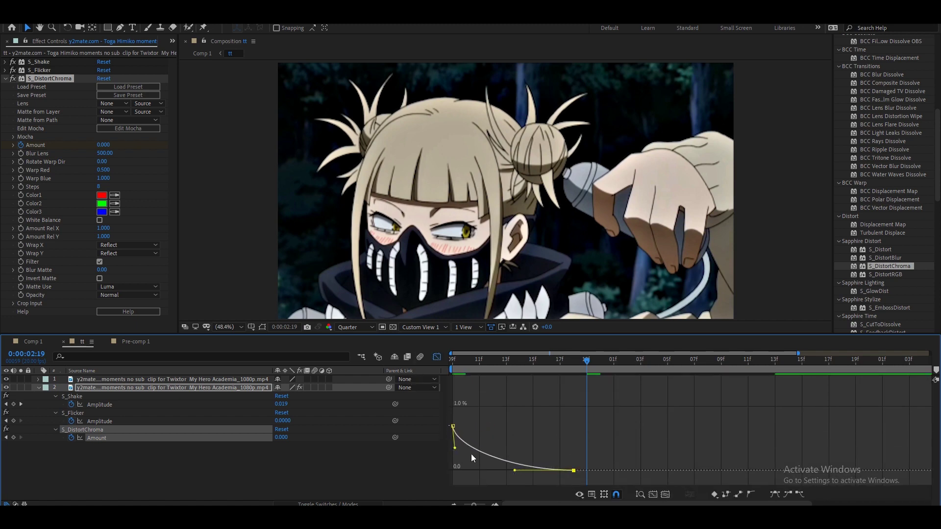
{"action": "left_click", "coordinate": [437, 357]}
{"action": "mouse_move", "coordinate": [465, 361]}
{"action": "left_mouse_down"}
{"action": "mouse_move", "coordinate": [456, 369]}
{"action": "mouse_move", "coordinate": [559, 399]}
{"action": "left_mouse_up"}
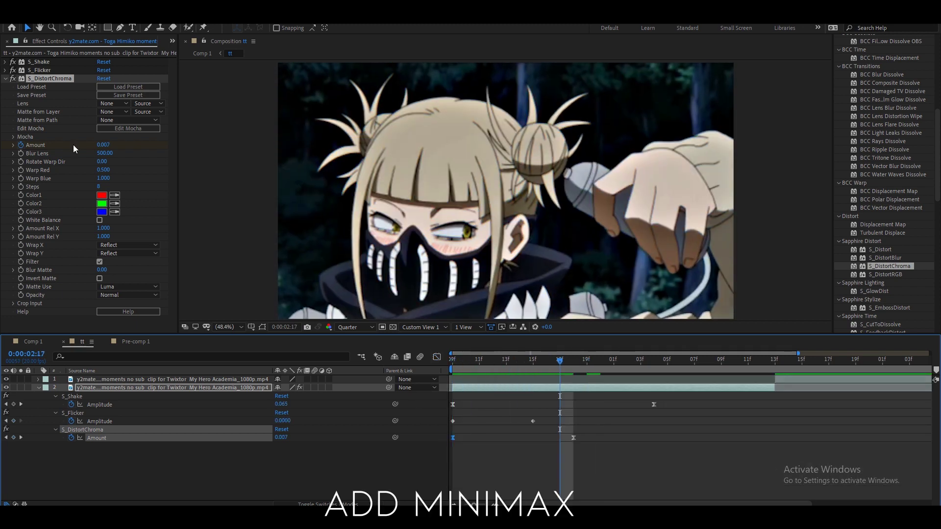
Add Minimax to the clip and keyframe its Radius at 15 at the transition start
{"action": "left_click", "coordinate": [7, 78]}
{"action": "scroll", "coordinate": [877, 147], "scroll_direction": "up", "scroll_amount": 10}
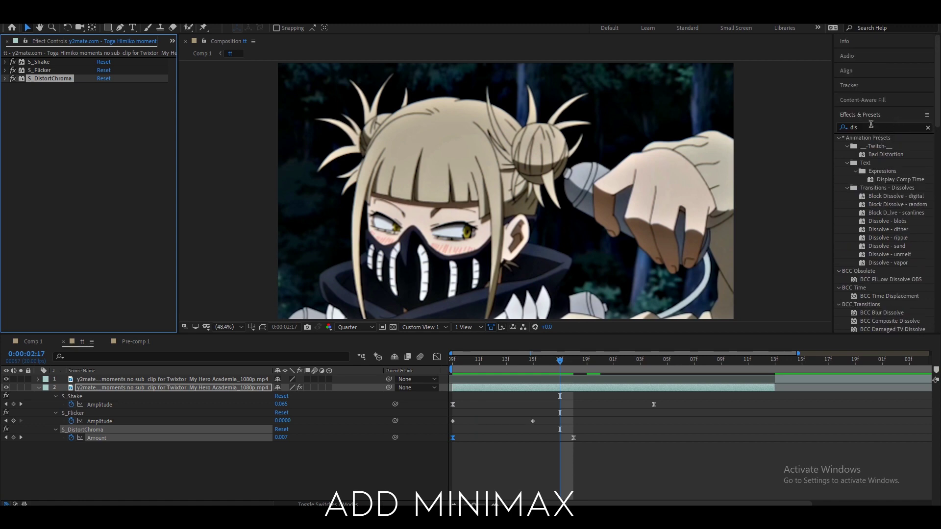
{"action": "left_click", "coordinate": [872, 127]}
{"action": "type", "text": "min"}
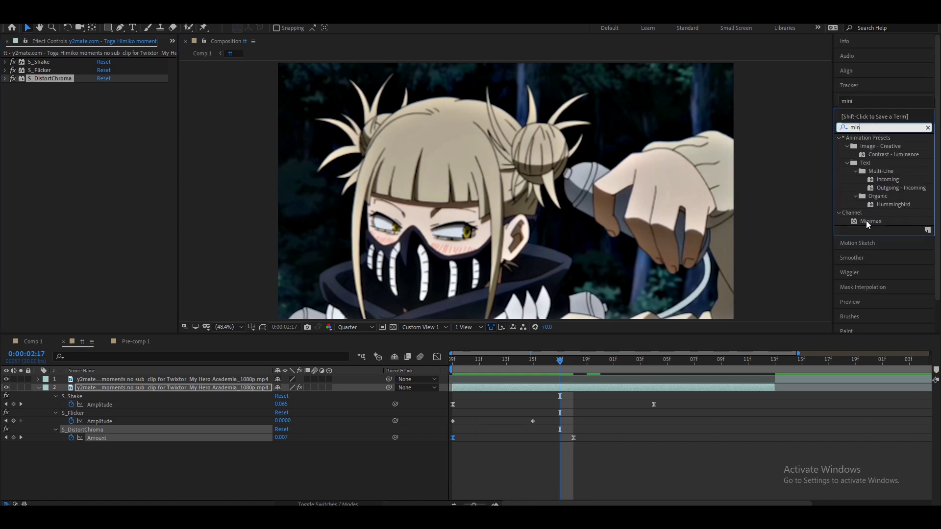
{"action": "double_click", "coordinate": [870, 221]}
{"action": "key", "text": "Home"}
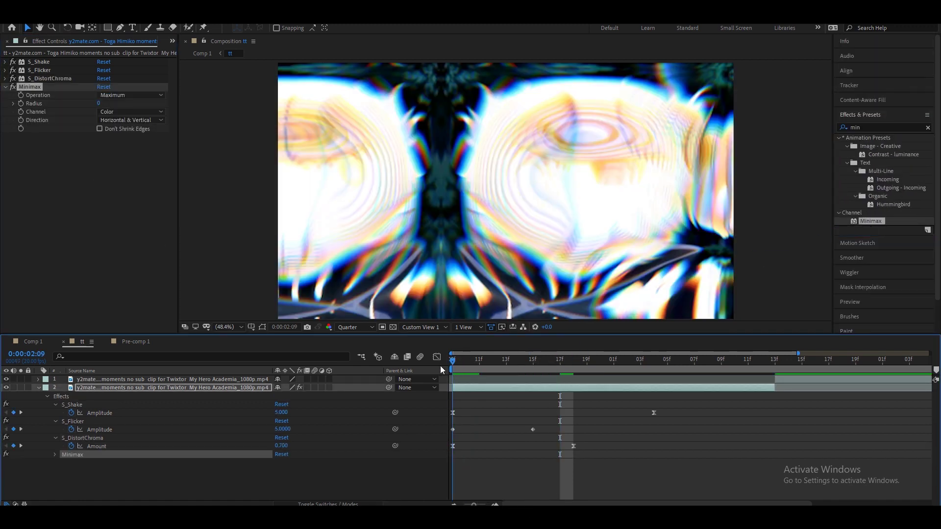
{"action": "left_click", "coordinate": [30, 104]}
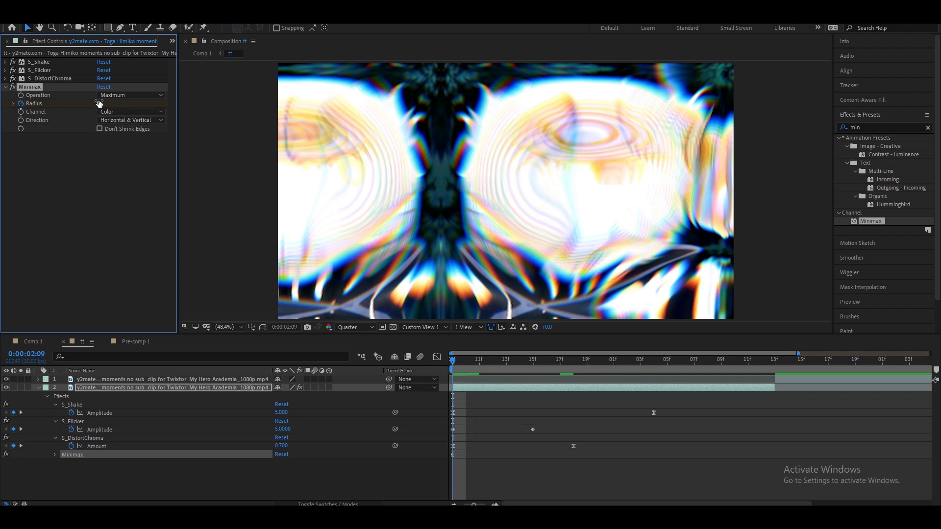
{"action": "left_click", "coordinate": [99, 103]}
{"action": "type", "text": "15"}
{"action": "key", "text": "Return"}
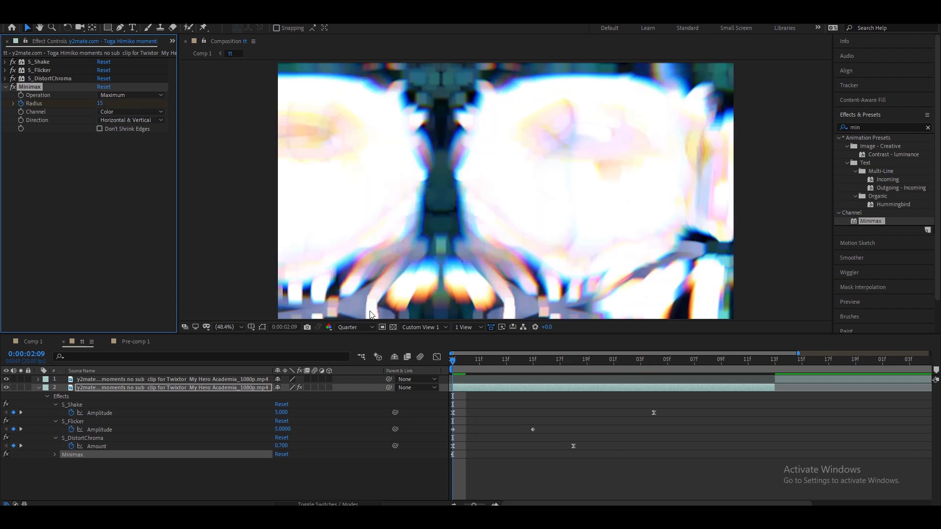
Set the Radius to 0 at 02:18 and pull the graph handles for a fast falloff
{"action": "left_click", "coordinate": [481, 390]}
{"action": "key", "text": "u"}
{"action": "key", "text": "u"}
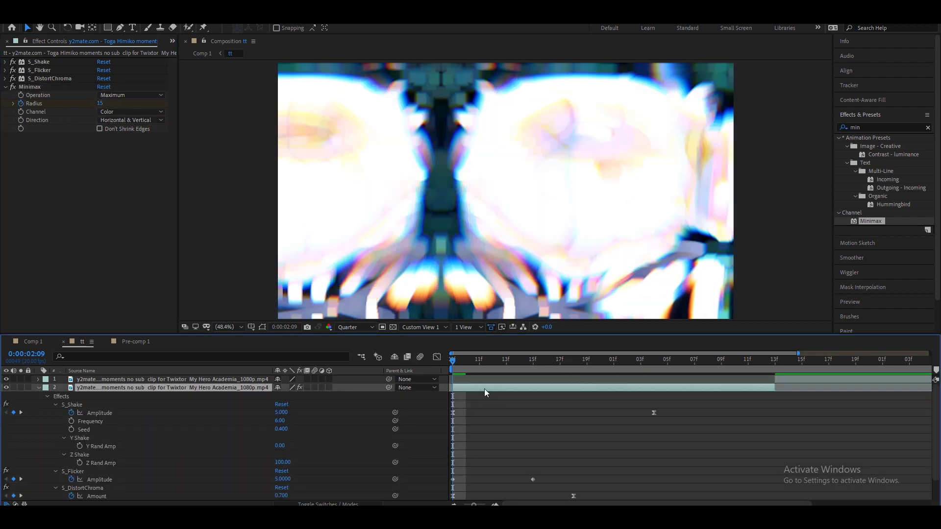
{"action": "key", "text": "u"}
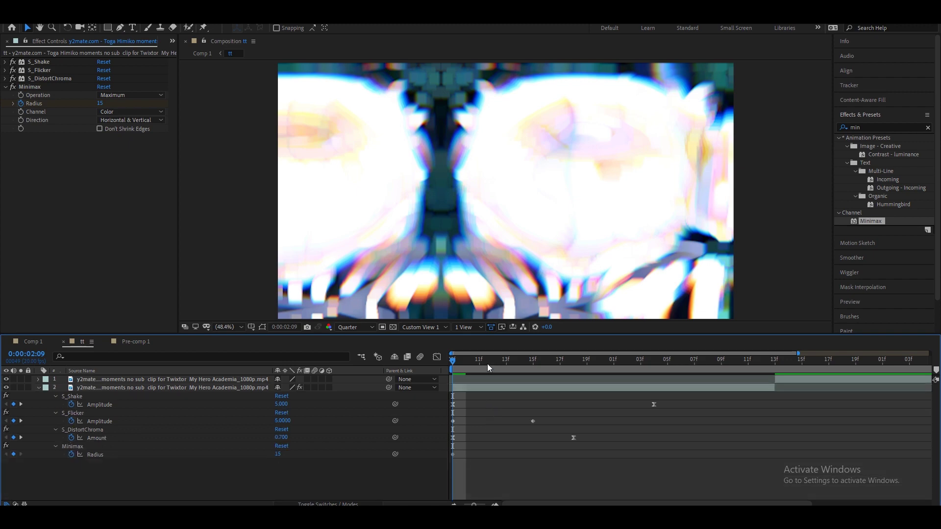
{"action": "left_click_drag", "start_coordinate": [487, 364], "coordinate": [572, 397]}
{"action": "type", "text": "0"}
{"action": "key", "text": "Return"}
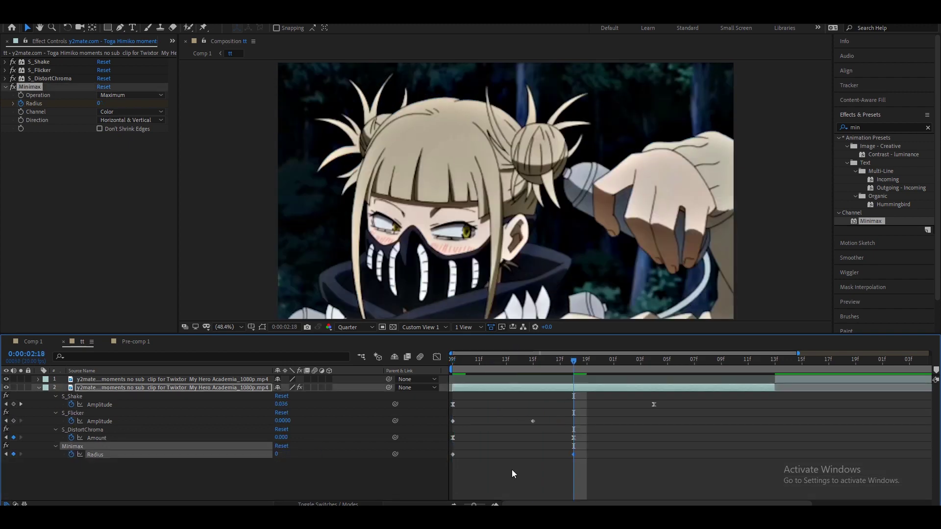
{"action": "left_click_drag", "start_coordinate": [585, 446], "coordinate": [425, 470]}
{"action": "left_click", "coordinate": [436, 357]}
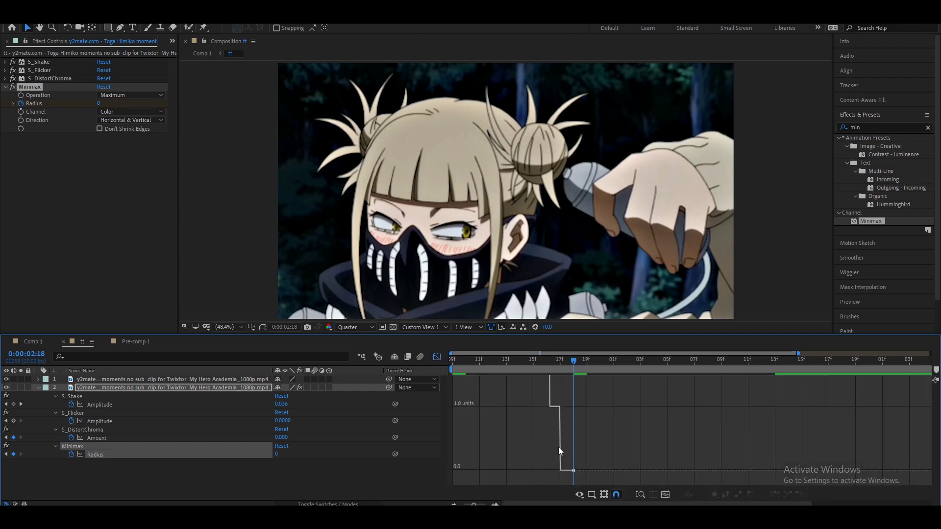
{"action": "left_click_drag", "start_coordinate": [558, 447], "coordinate": [533, 446]}
{"action": "mouse_move", "coordinate": [452, 390]}
{"action": "left_mouse_down"}
{"action": "mouse_move", "coordinate": [493, 390]}
{"action": "mouse_move", "coordinate": [455, 426]}
{"action": "left_mouse_up"}
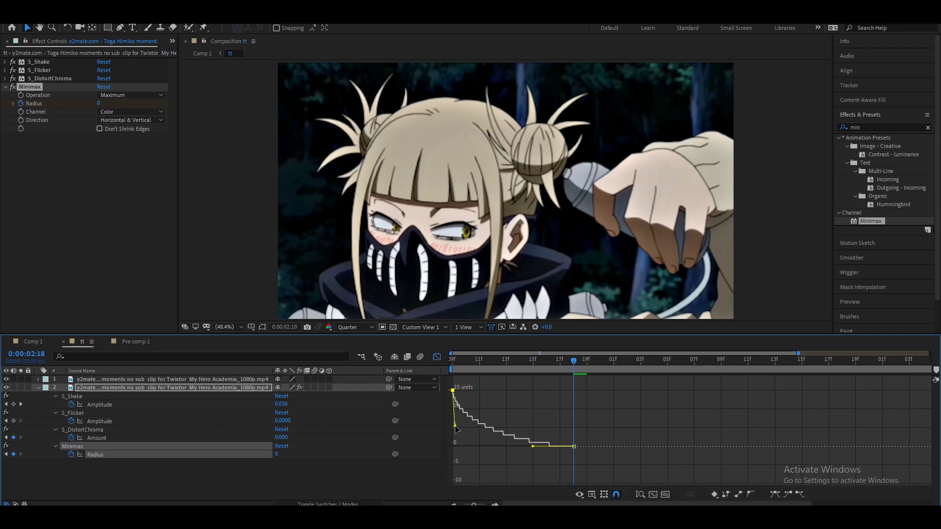
Search 'warp' and apply S_WarpBubble to the clip at the transition start
{"action": "left_click", "coordinate": [436, 357]}
{"action": "key", "text": "Home"}
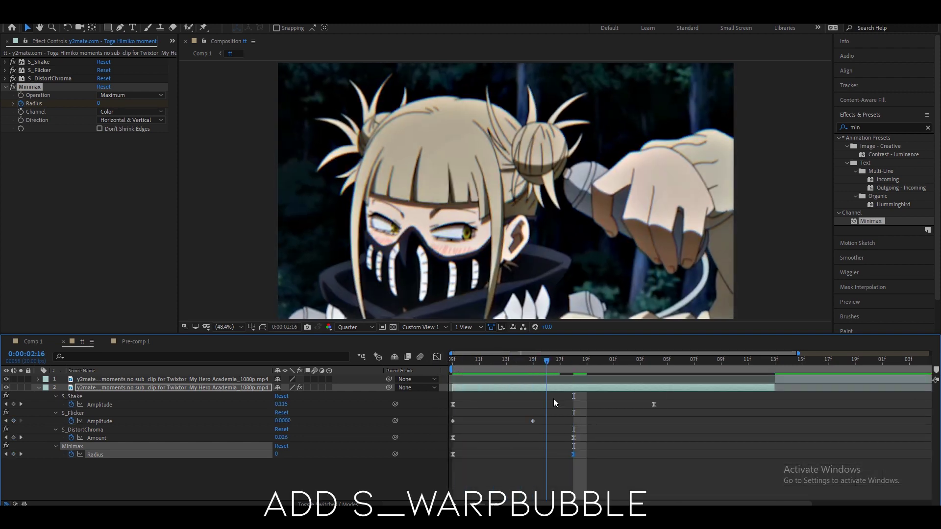
{"action": "double_click", "coordinate": [887, 127]}
{"action": "type", "text": "warp"}
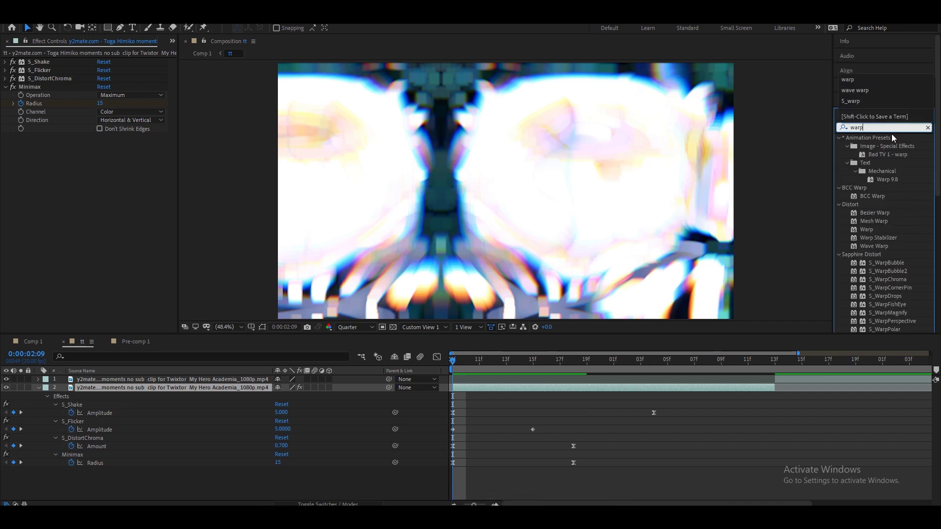
{"action": "left_click_drag", "start_coordinate": [886, 263], "coordinate": [527, 390]}
{"action": "type", "text": "50000"}
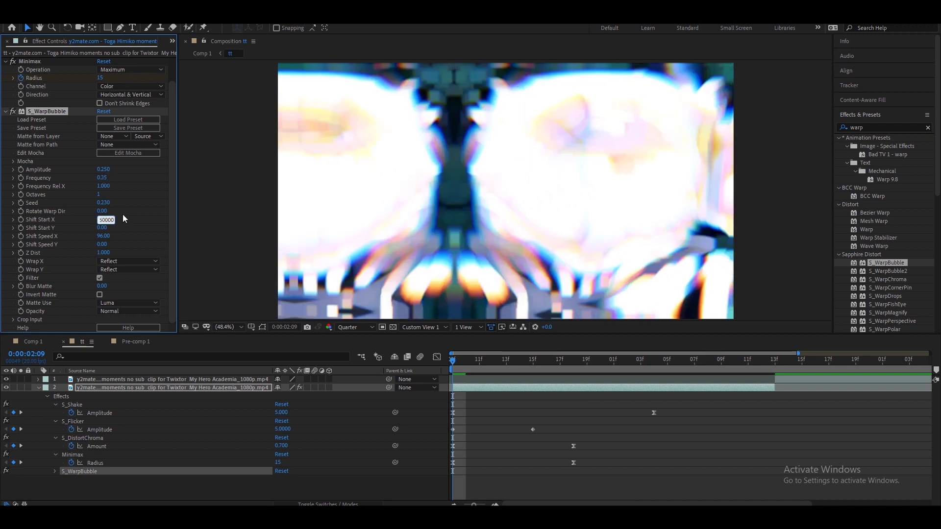
Set Shift Start X and Y to 6000, Seed 0.9, and raise Amplitude to about 2
{"action": "key", "text": "Return"}
{"action": "left_click", "coordinate": [107, 219]}
{"action": "type", "text": "6"}
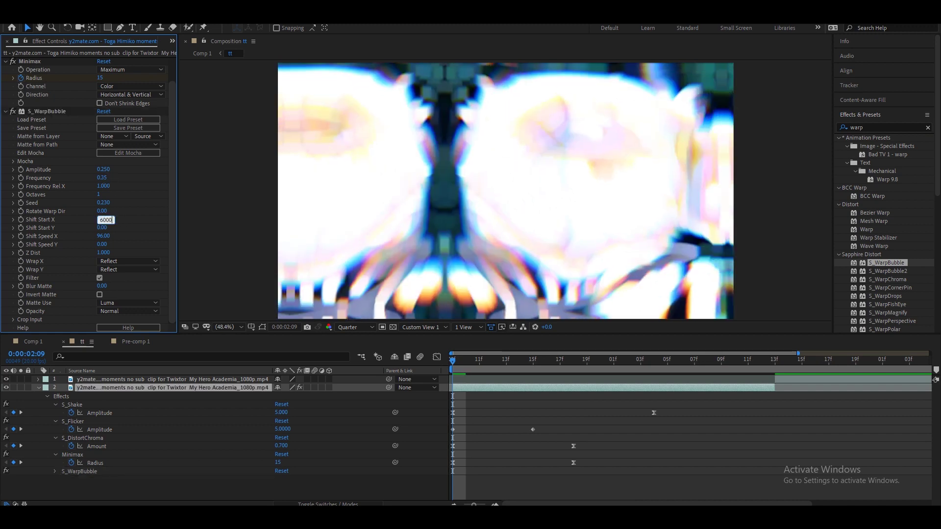
{"action": "key", "text": "Return"}
{"action": "type", "text": "6000"}
{"action": "key", "text": "Return"}
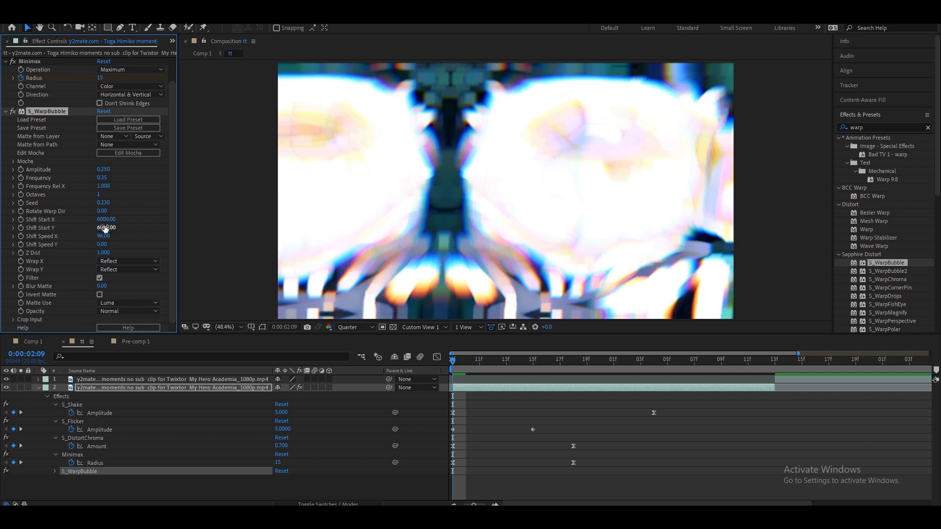
{"action": "key", "text": "Return"}
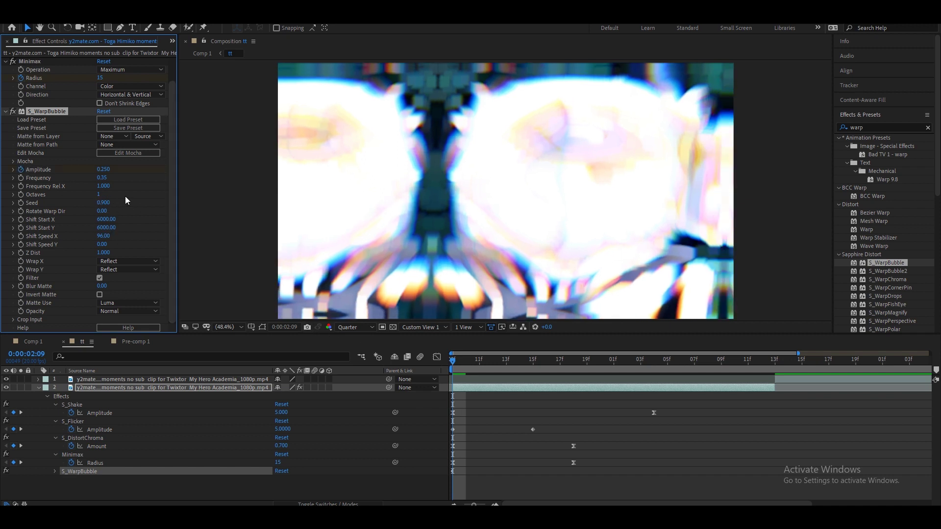
{"action": "left_click_drag", "start_coordinate": [103, 170], "coordinate": [108, 170]}
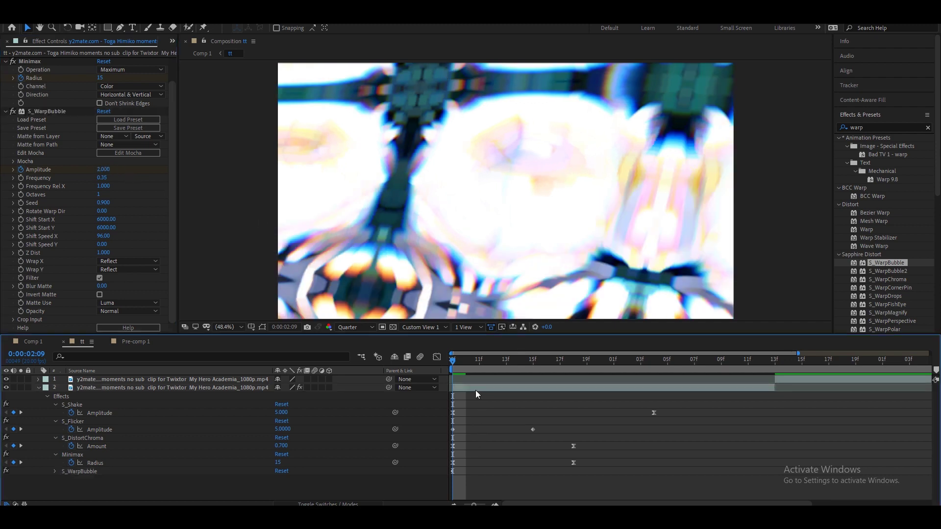
{"action": "left_click_drag", "start_coordinate": [534, 360], "coordinate": [709, 420]}
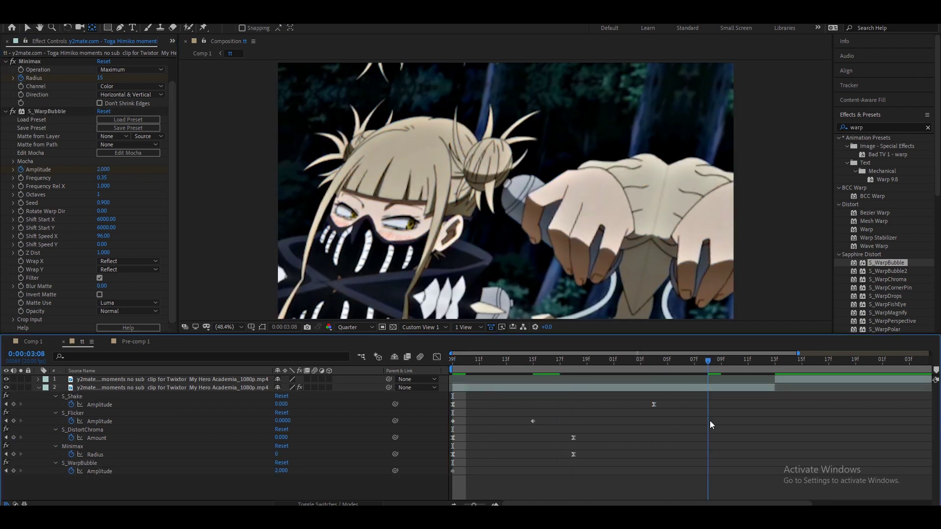
Set the warp Amplitude to 0 at 3:08 and smooth its falloff curve in the Graph Editor
{"action": "type", "text": "0"}
{"action": "key", "text": "Return"}
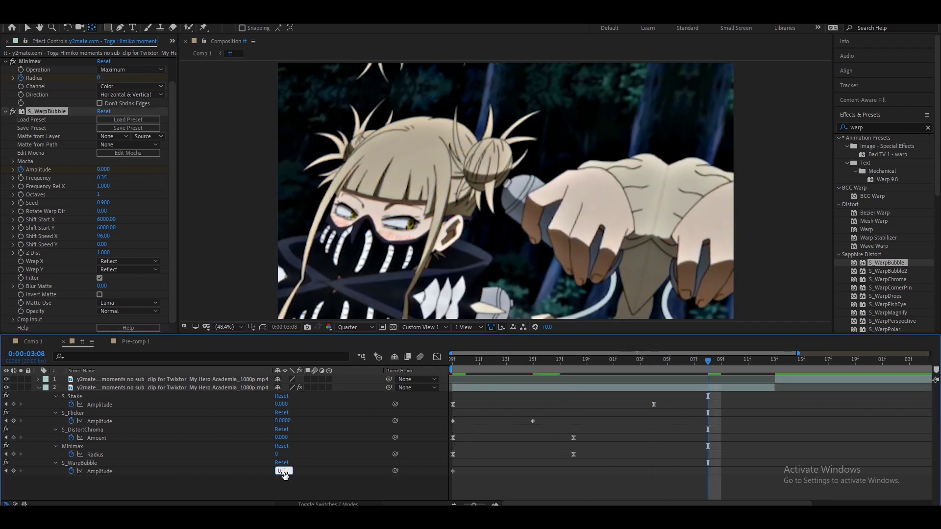
{"action": "left_click_drag", "start_coordinate": [715, 467], "coordinate": [450, 487]}
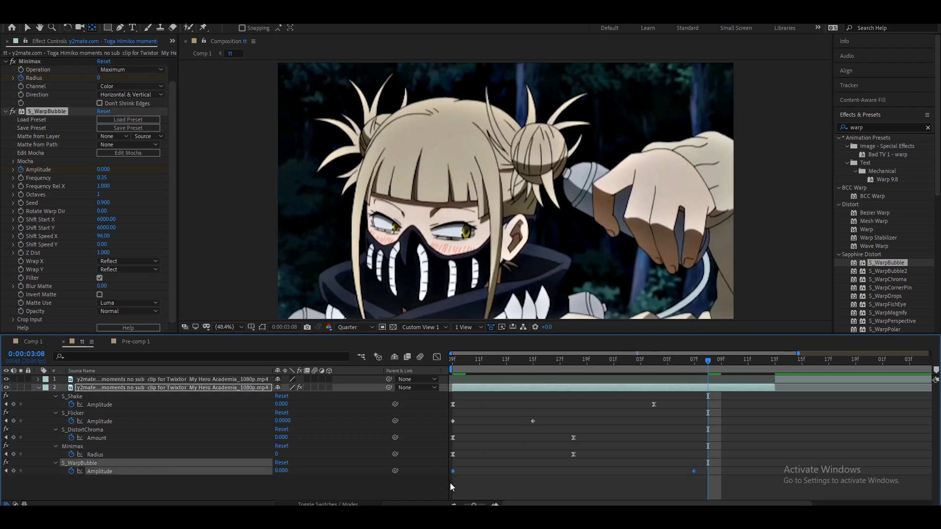
{"action": "left_click", "coordinate": [436, 357]}
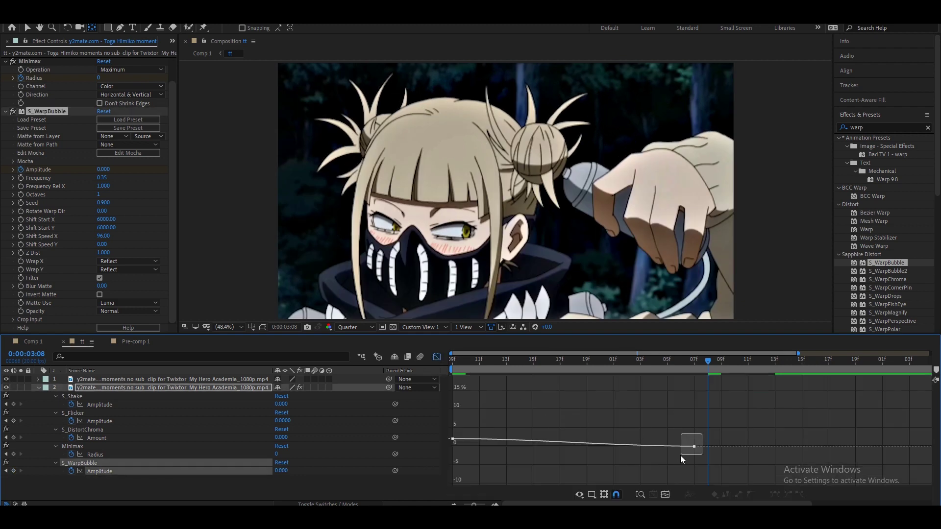
{"action": "left_click", "coordinate": [664, 494]}
{"action": "left_click_drag", "start_coordinate": [607, 382], "coordinate": [479, 447]}
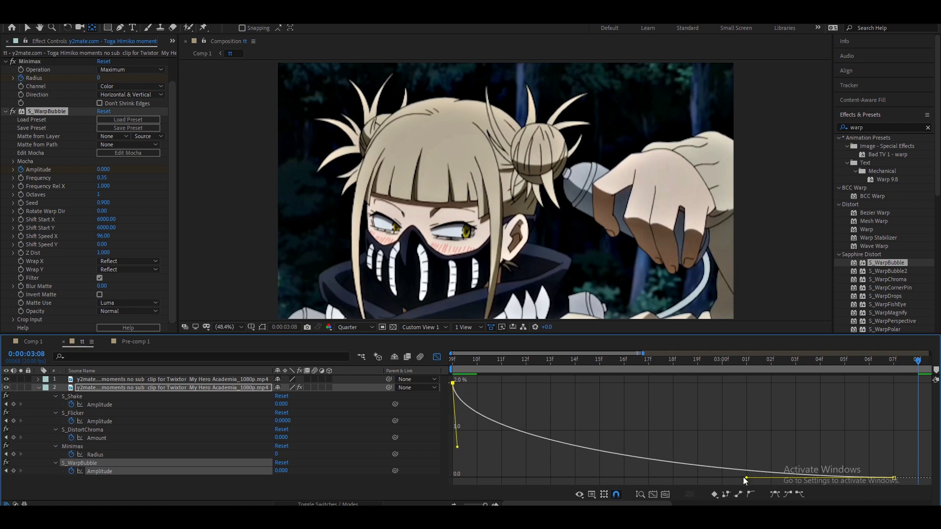
{"action": "key", "text": "shift+F3"}
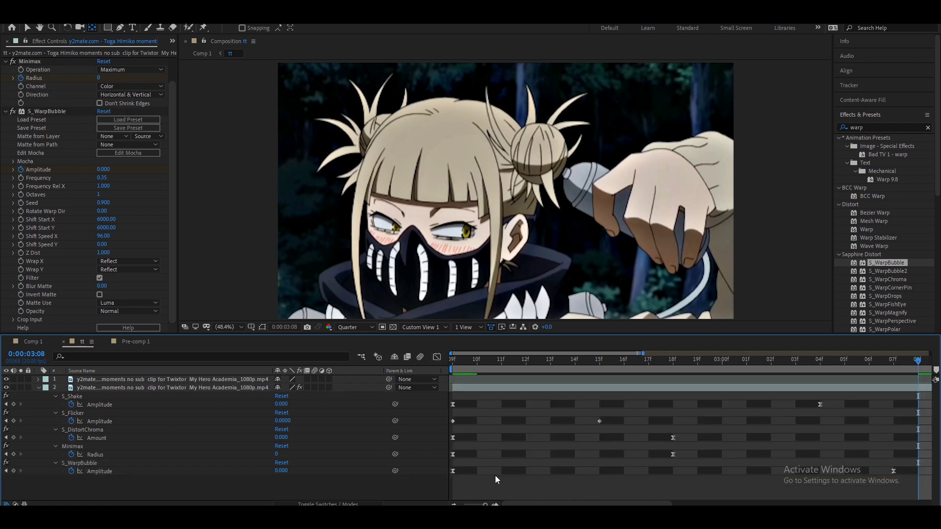
Copy all five effects from the clip and paste them onto the upper clip
{"action": "key", "text": "u"}
{"action": "left_click", "coordinate": [453, 506]}
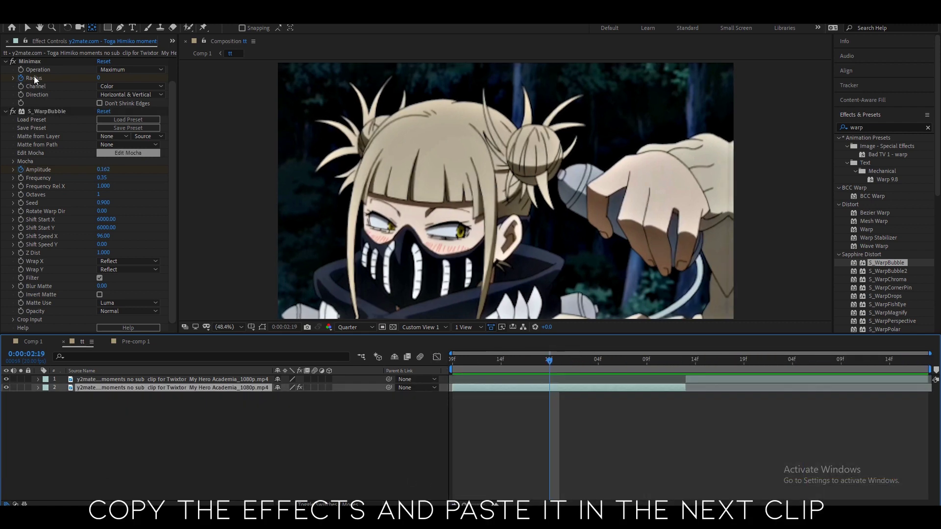
{"action": "left_click", "coordinate": [38, 62]}
{"action": "key", "text": "ctrl+a"}
{"action": "key", "text": "ctrl+c"}
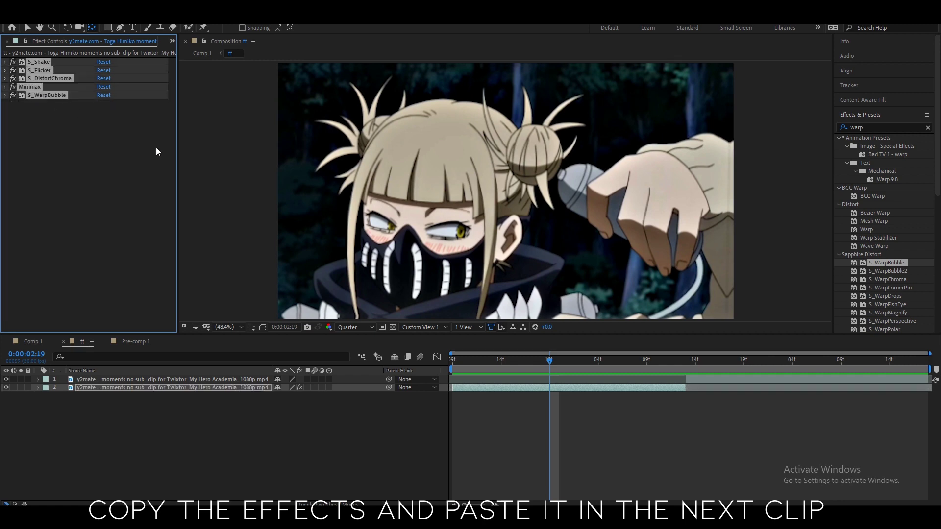
{"action": "left_click", "coordinate": [686, 361]}
{"action": "left_click", "coordinate": [696, 379]}
{"action": "key", "text": "ctrl+v"}
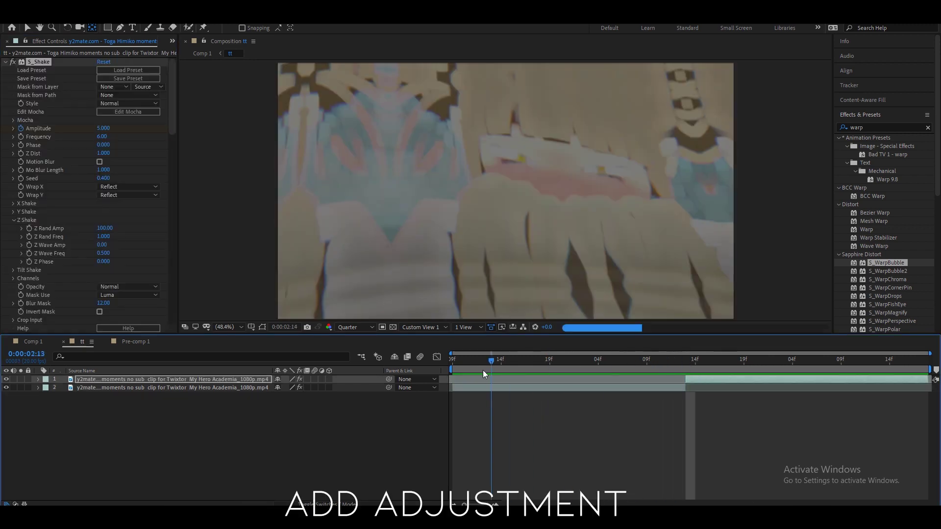
{"action": "left_click", "coordinate": [453, 361]}
Create an adjustment layer and split it into three one-frame layers between 3:11 and 3:14
{"action": "right_click", "coordinate": [446, 384]}
{"action": "mouse_move", "coordinate": [531, 395]}
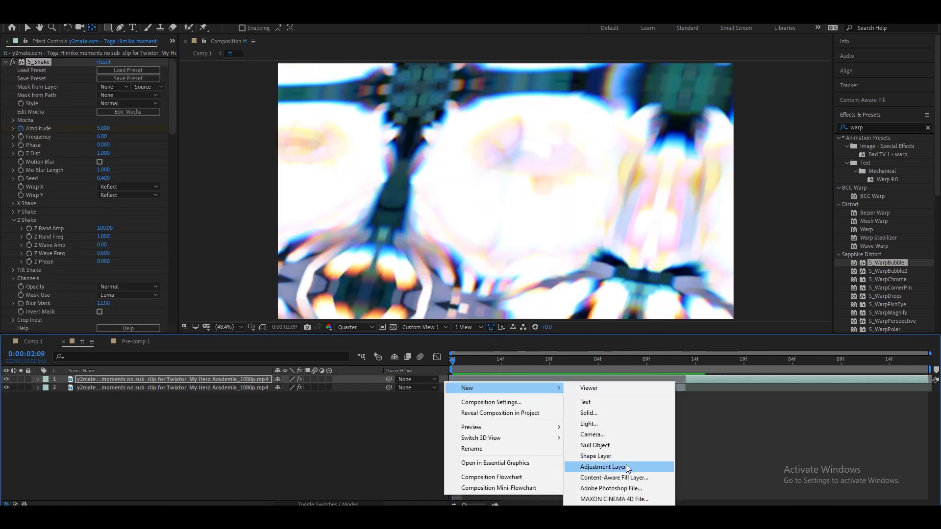
{"action": "left_click", "coordinate": [608, 466]}
{"action": "left_click_drag", "start_coordinate": [657, 369], "coordinate": [667, 369]}
{"action": "key", "text": "alt+bracketleft"}
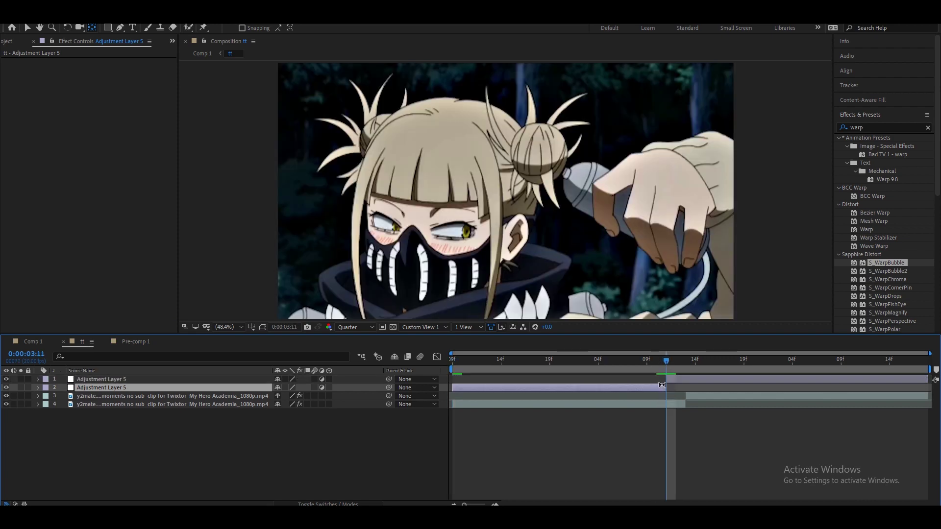
{"action": "left_click", "coordinate": [675, 361]}
{"action": "key", "text": "ctrl+shift+d"}
{"action": "left_click", "coordinate": [686, 362]}
{"action": "left_click", "coordinate": [691, 364]}
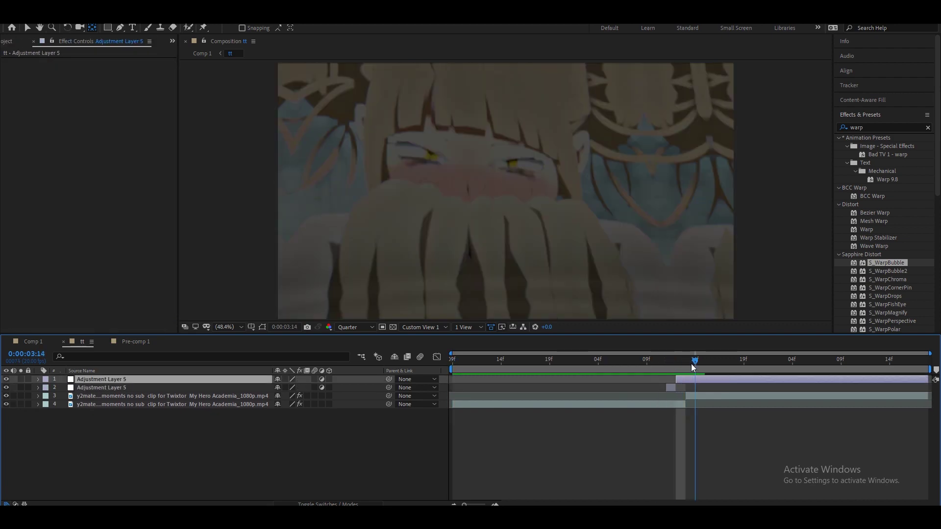
{"action": "key", "text": "ctrl+shift+d"}
{"action": "key", "text": "alt+bracketright"}
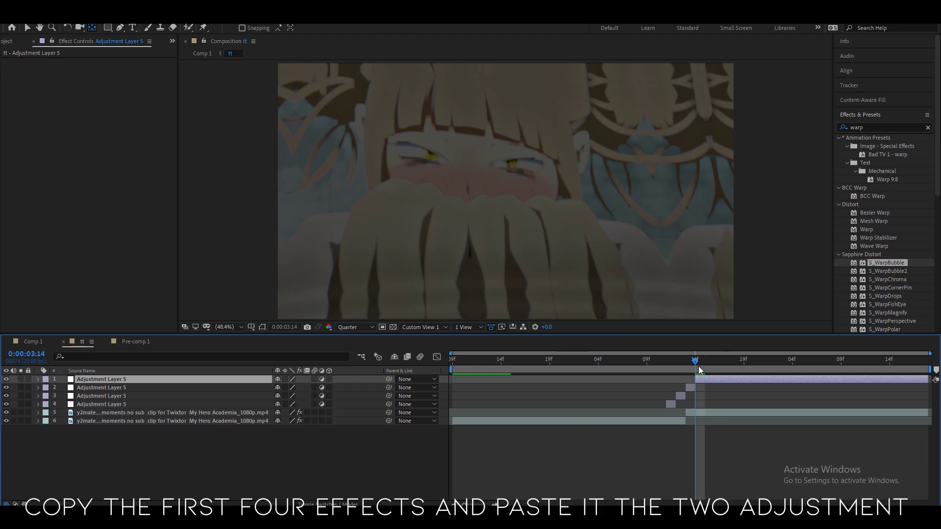
Copy S_Shake, S_Flicker, S_DistortChroma and Minimax from the clip onto the bottom adjustment layer
{"action": "left_click", "coordinate": [583, 412]}
{"action": "key", "text": "Page_Up"}
{"action": "key", "text": "Page_Up"}
{"action": "key", "text": "Page_Up"}
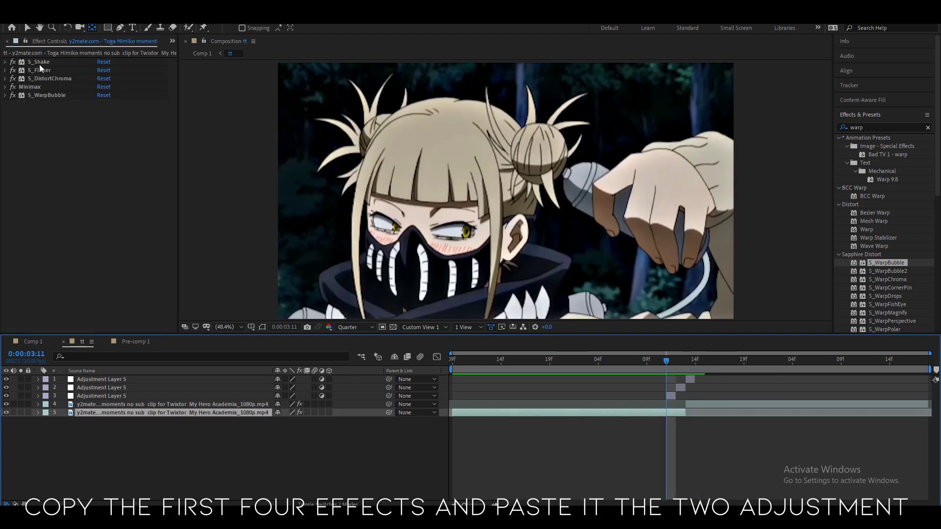
{"action": "left_click", "coordinate": [39, 61]}
{"action": "left_click", "coordinate": [40, 70], "text": "ctrl"}
{"action": "left_click", "coordinate": [38, 78], "text": "ctrl"}
{"action": "left_click", "coordinate": [29, 86], "text": "ctrl"}
{"action": "key", "text": "ctrl+c"}
{"action": "left_click", "coordinate": [671, 396]}
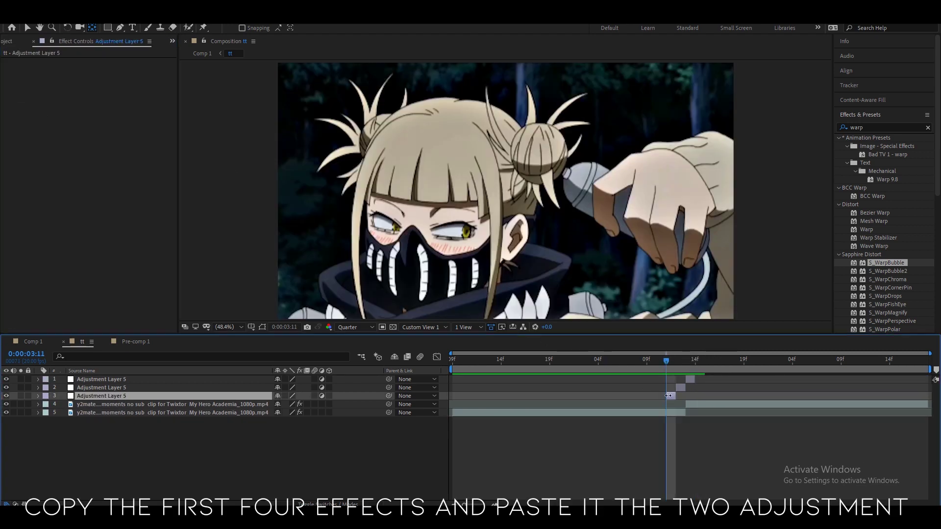
{"action": "key", "text": "ctrl+v"}
{"action": "key", "text": "Page_Down"}
Paste the four glitch effects onto the middle adjustment layer
{"action": "left_click", "coordinate": [677, 385]}
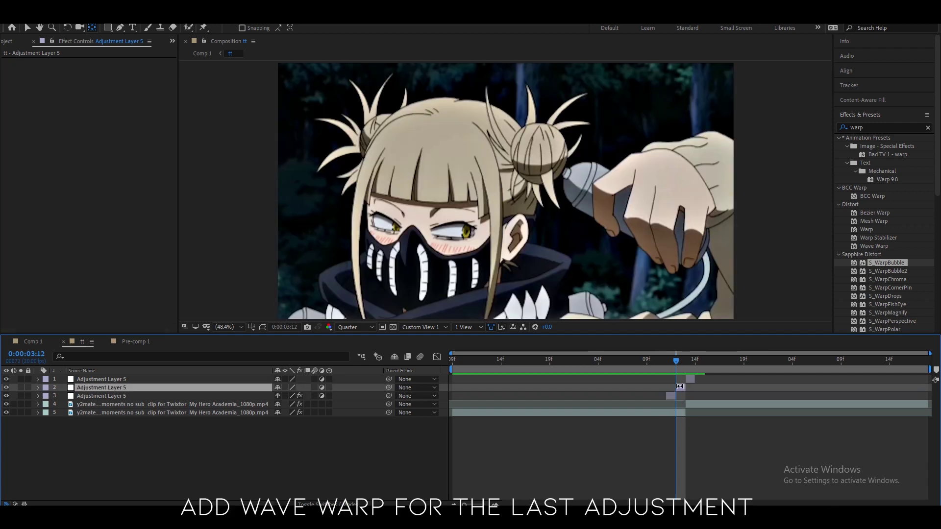
{"action": "key", "text": "ctrl+v"}
{"action": "left_click", "coordinate": [107, 214]}
{"action": "key", "text": "Page_Down"}
Apply Wave Warp to the top adjustment layer with Wave Height 40, Wave Width 200, Direction 0°
{"action": "left_click", "coordinate": [868, 127]}
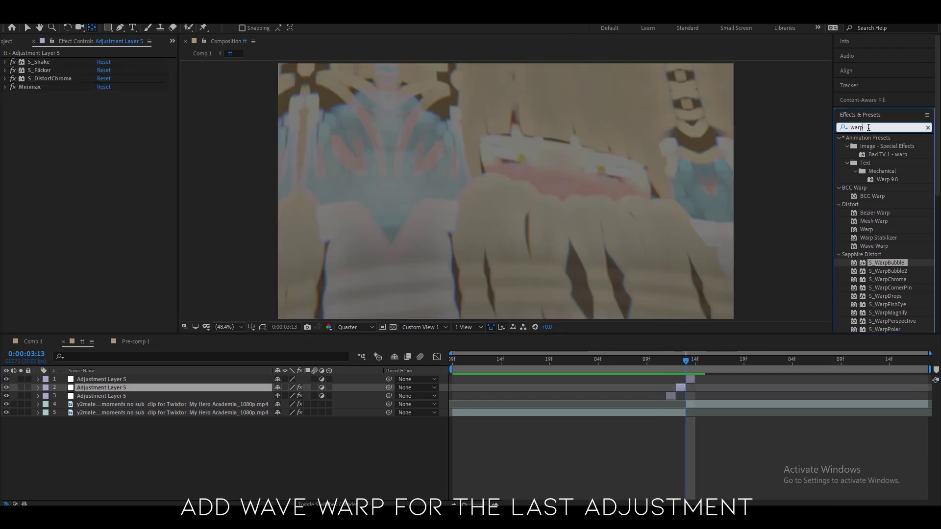
{"action": "left_click", "coordinate": [868, 127]}
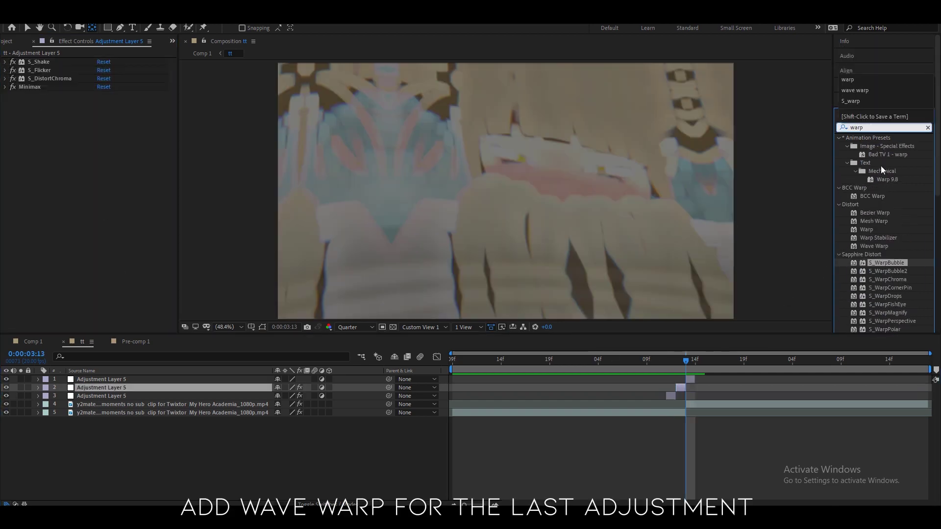
{"action": "left_click", "coordinate": [889, 223]}
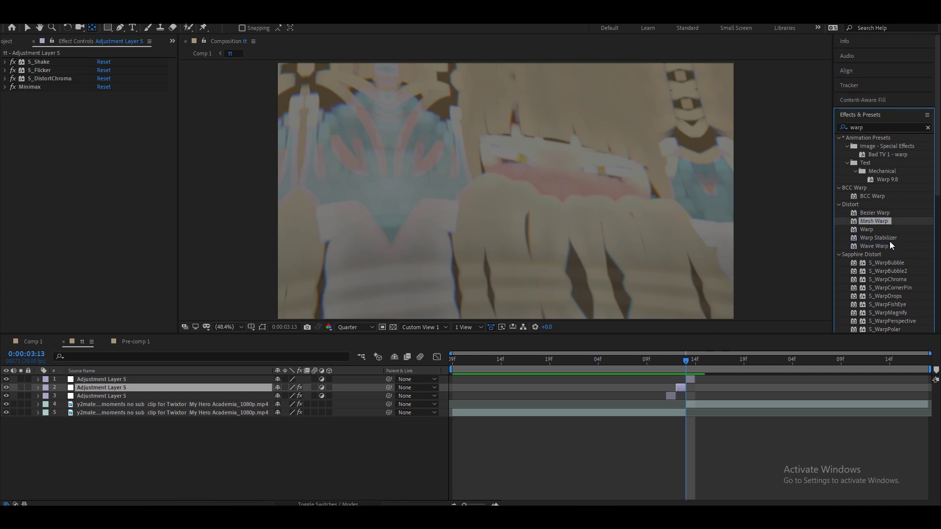
{"action": "left_click_drag", "start_coordinate": [890, 245], "coordinate": [147, 379]}
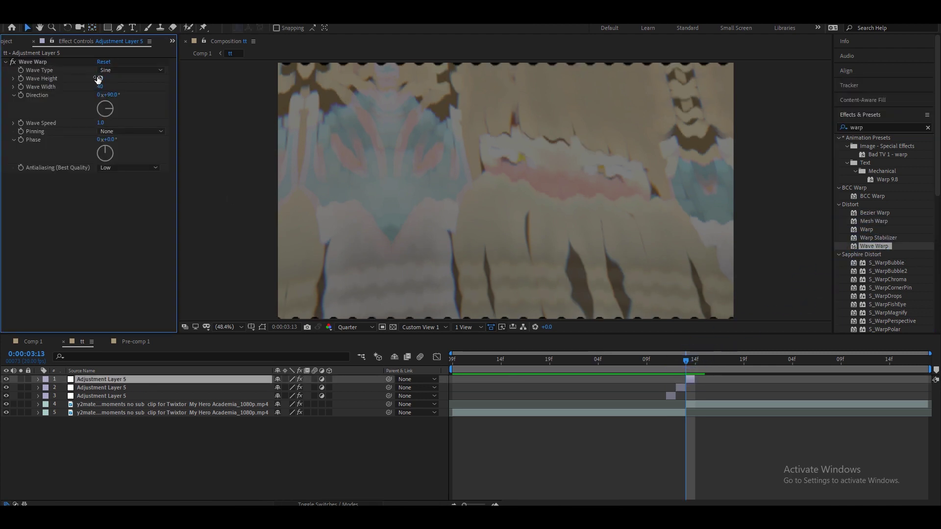
{"action": "type", "text": "40"}
{"action": "key", "text": "Return"}
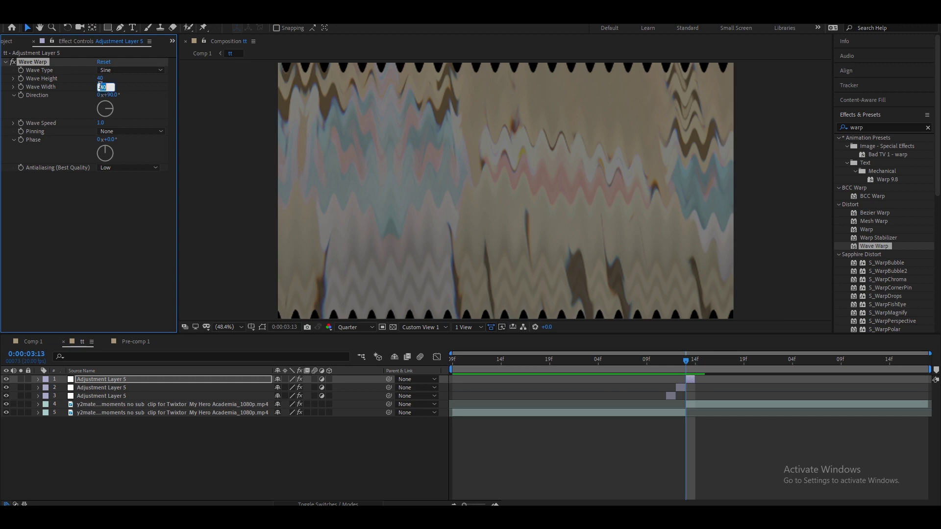
{"action": "type", "text": "200"}
{"action": "left_click", "coordinate": [112, 94]}
{"action": "type", "text": "00"}
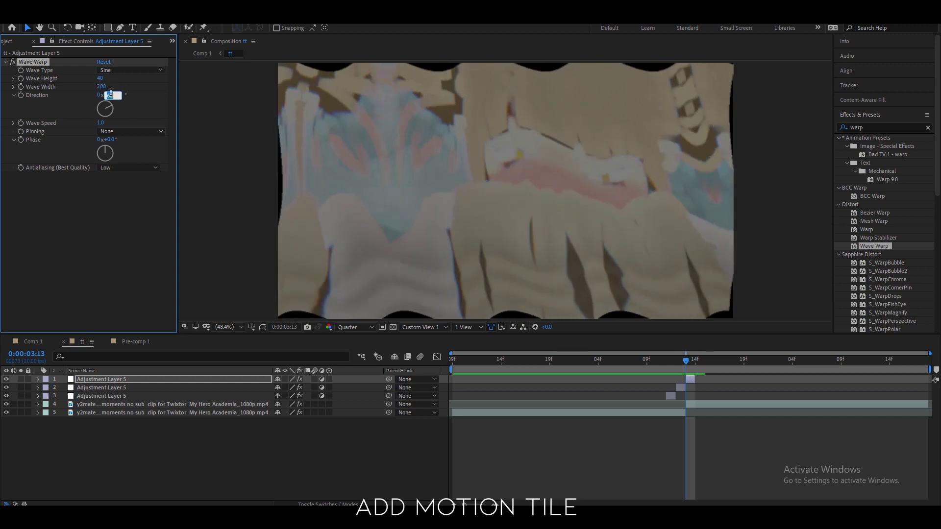
{"action": "key", "text": "Return"}
Apply Motion Tile to the top adjustment layer and place it above Wave Warp
{"action": "left_click", "coordinate": [868, 128]}
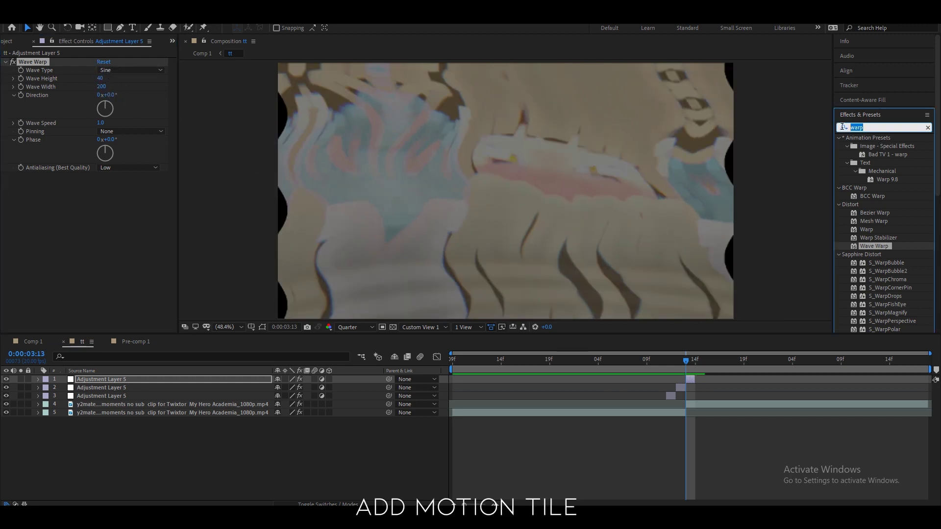
{"action": "type", "text": "motion"}
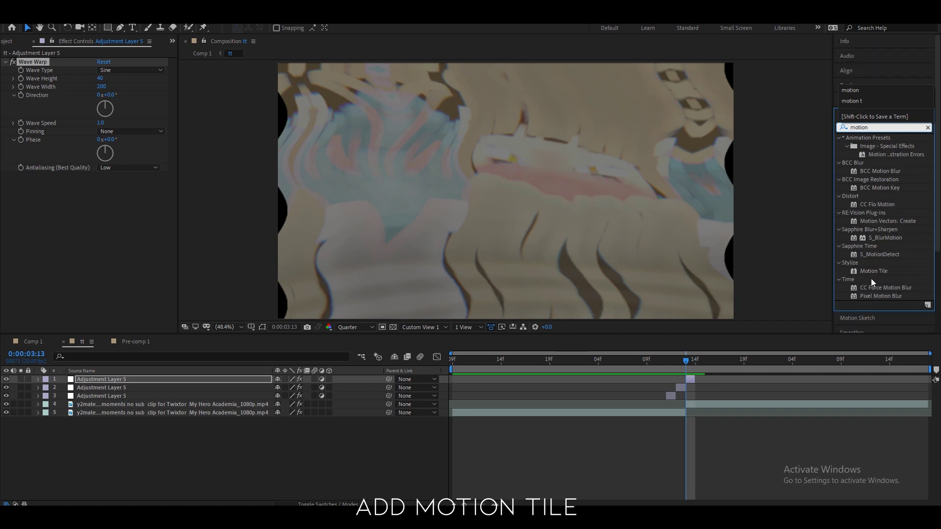
{"action": "left_click_drag", "start_coordinate": [872, 271], "coordinate": [60, 158]}
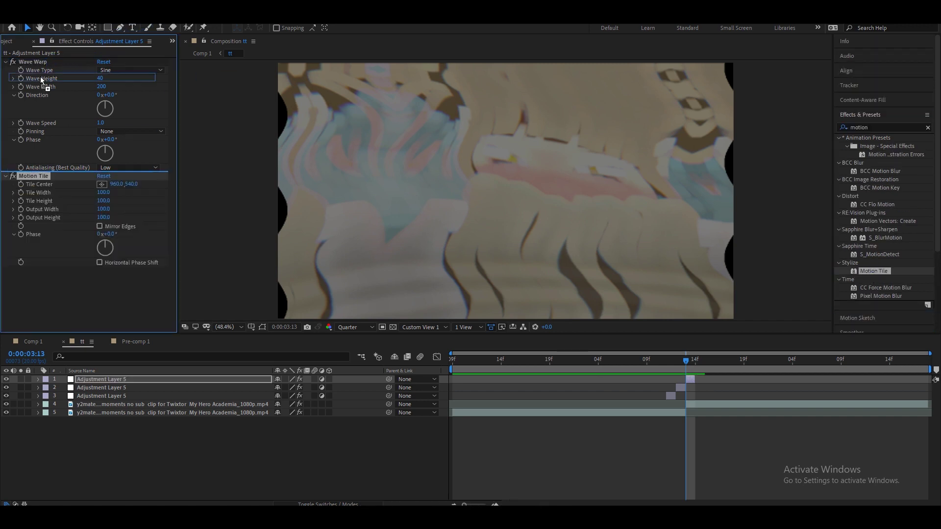
{"action": "left_click_drag", "start_coordinate": [41, 80], "coordinate": [39, 59]}
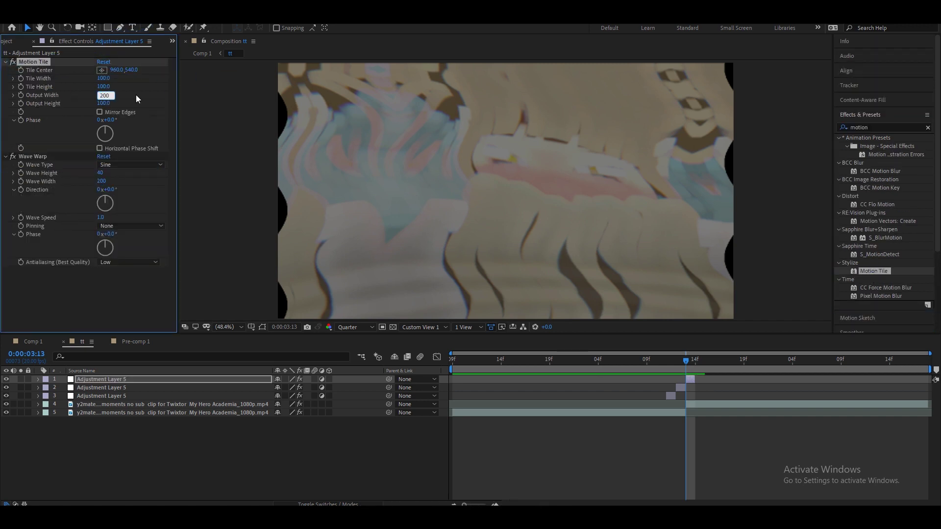
Set Motion Tile output width and height to 200 with Mirror Edges on, then preview from the start
{"action": "left_click", "coordinate": [103, 104]}
{"action": "type", "text": "2"}
{"action": "left_click", "coordinate": [100, 112]}
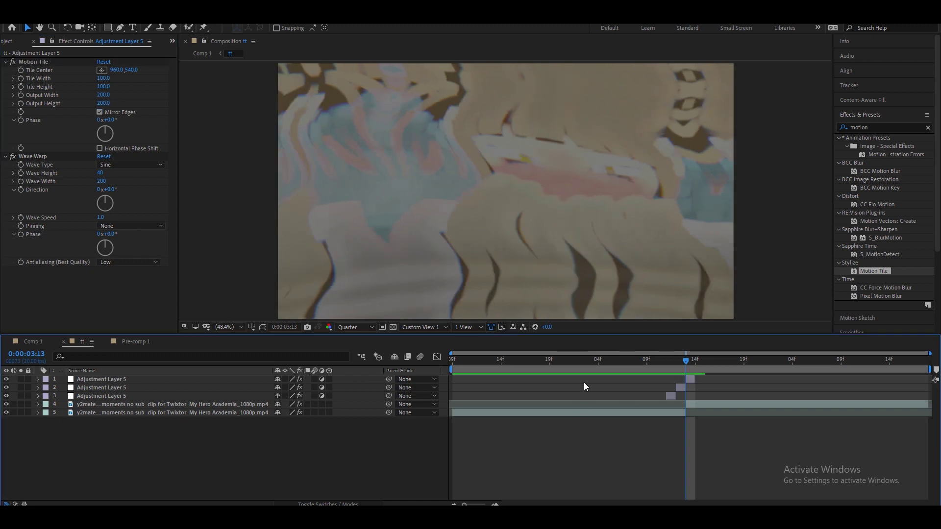
{"action": "left_click_drag", "start_coordinate": [480, 360], "coordinate": [449, 361]}
{"action": "key", "text": "space"}
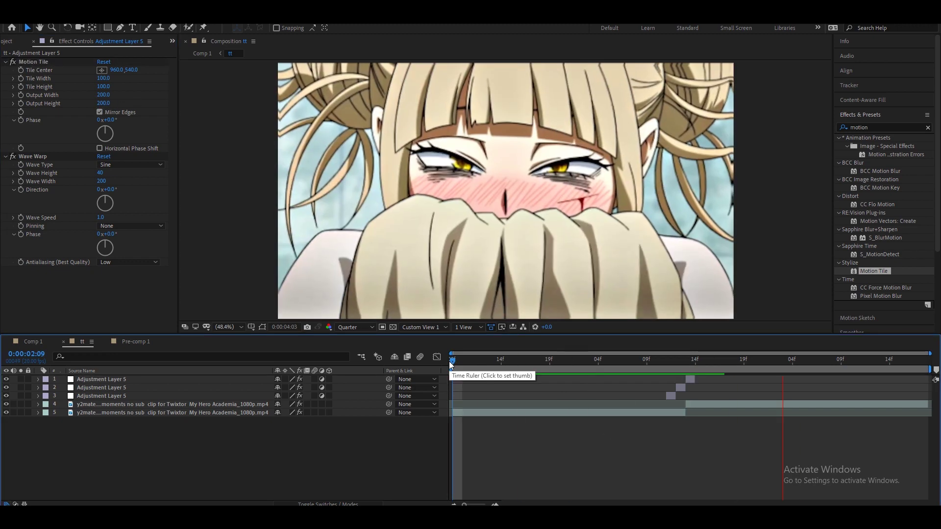